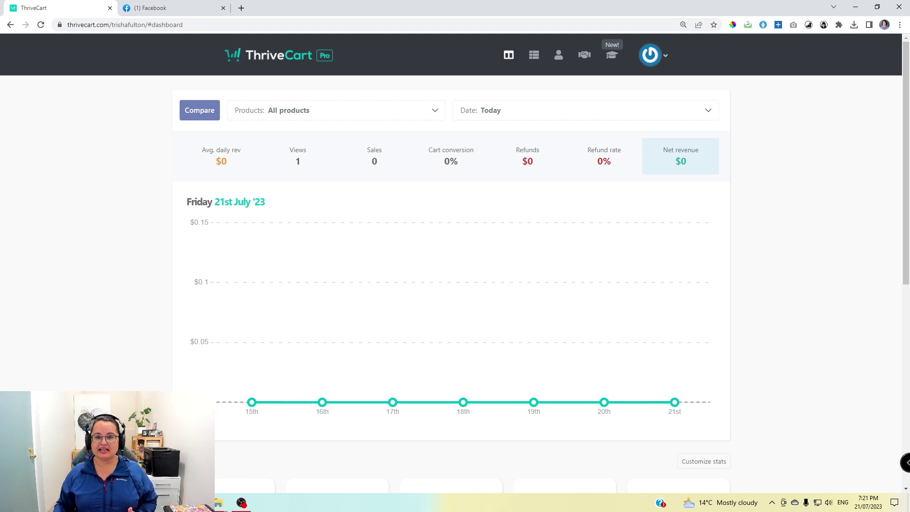
# Step: Open the Products page from the ThriveCart dashboard's top bar
pyautogui.click(534, 55)
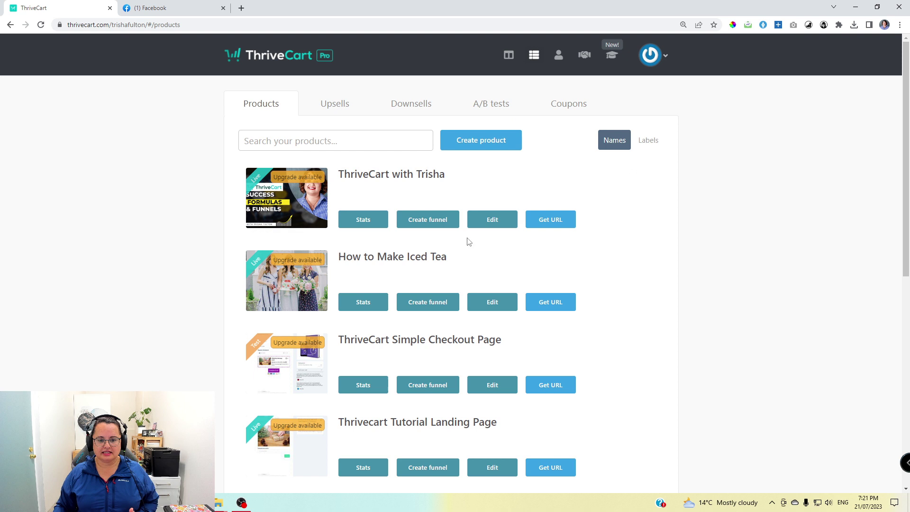
# Step: Copy the ThriveCart with Trisha checkout URL and load it in a new browser tab
pyautogui.click(564, 220)
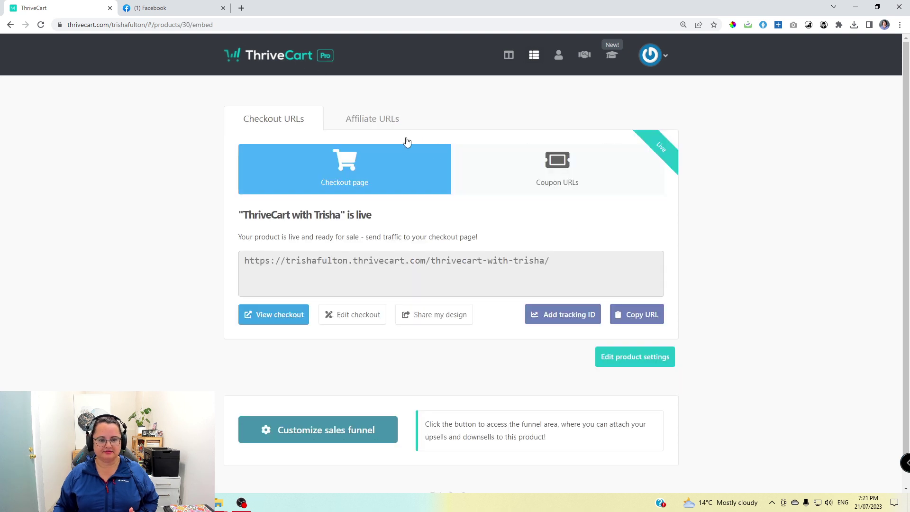
pyautogui.click(636, 314)
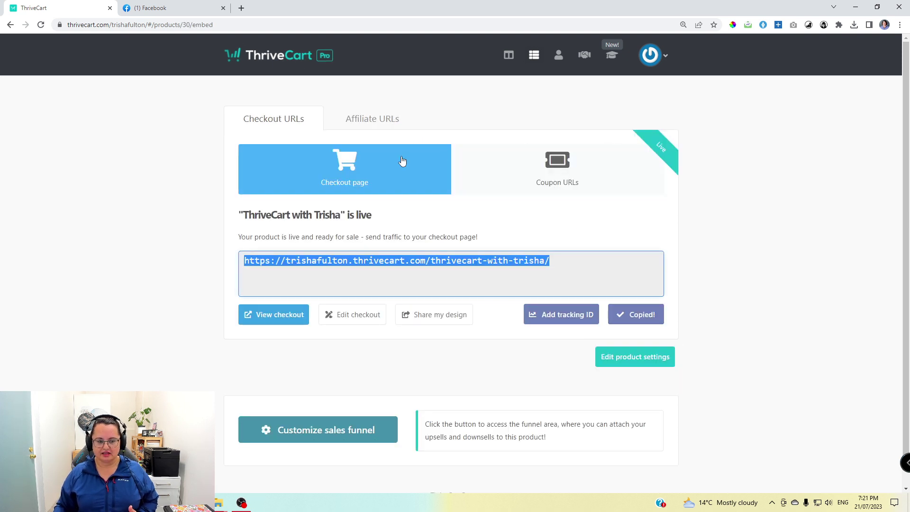
pyautogui.click(241, 8)
pyautogui.hotkey('ctrl', 'v')
pyautogui.press('Return')
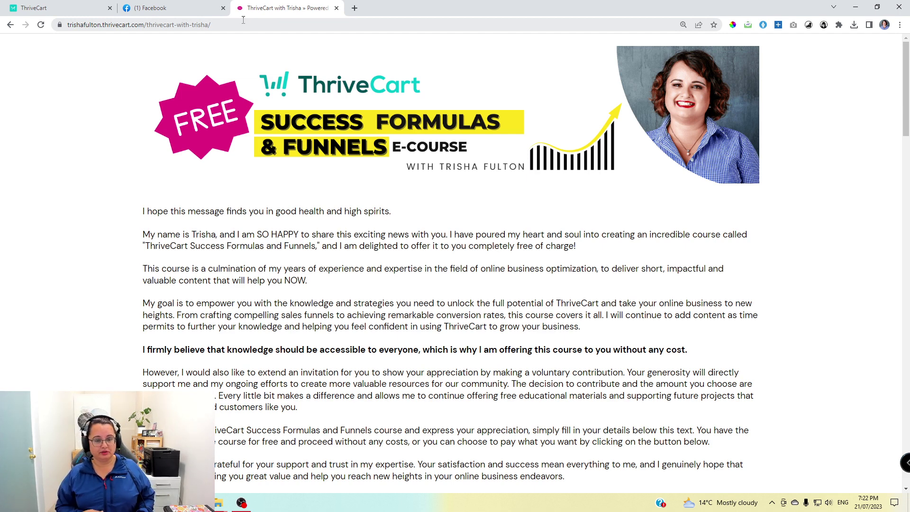
pyautogui.scroll(-3, 506, 318)
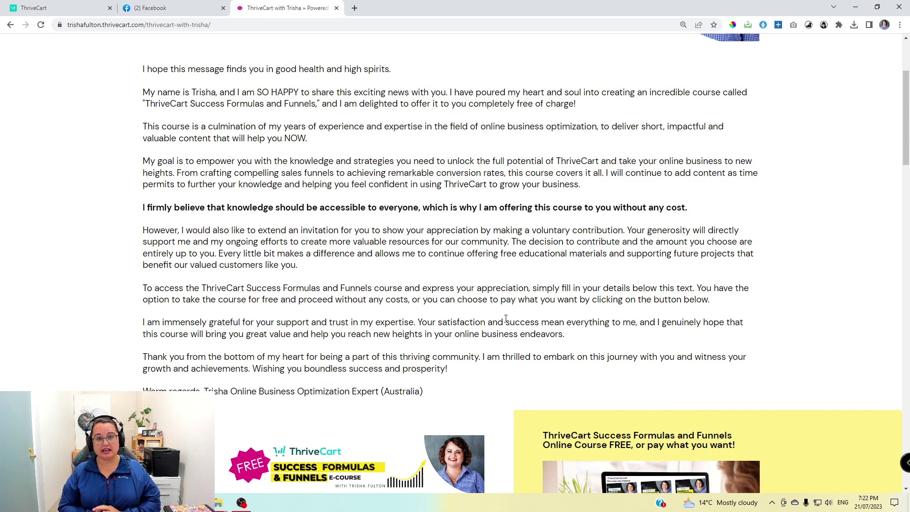
pyautogui.scroll(-8, 506, 318)
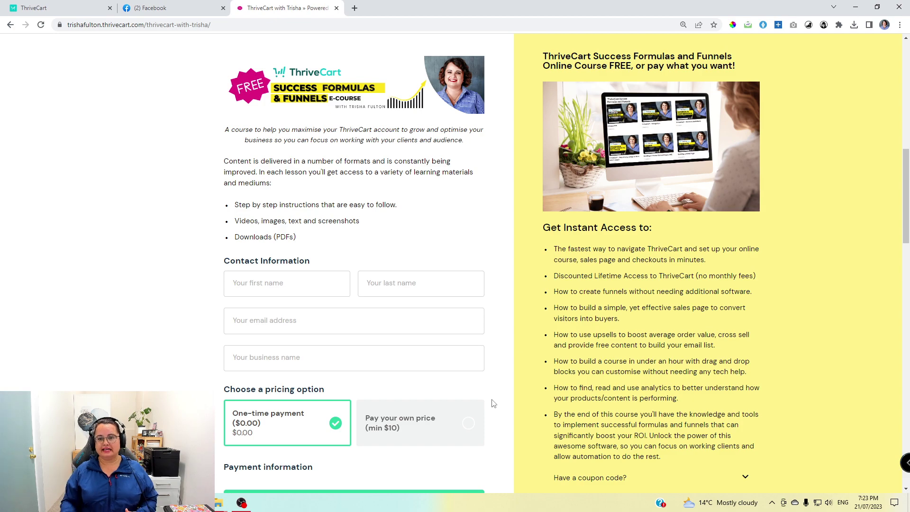
pyautogui.scroll(15, 494, 403)
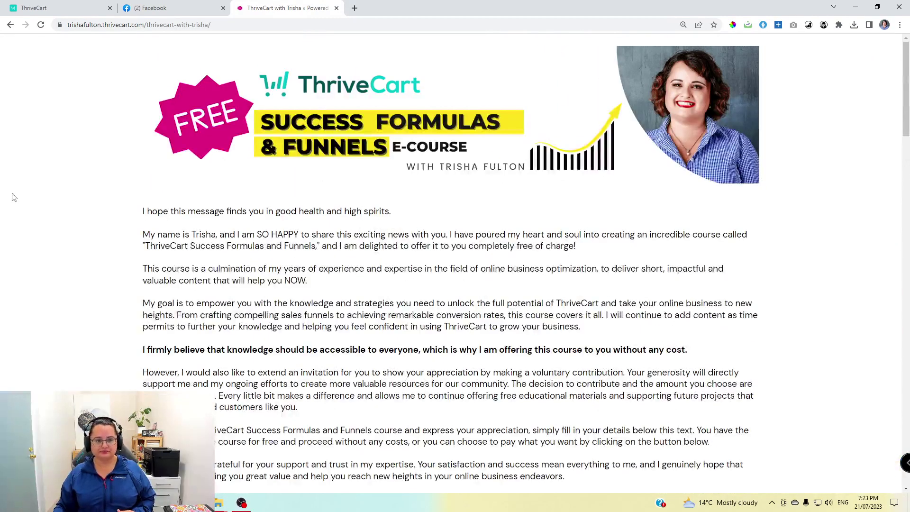
pyautogui.scroll(-4, 210, 91)
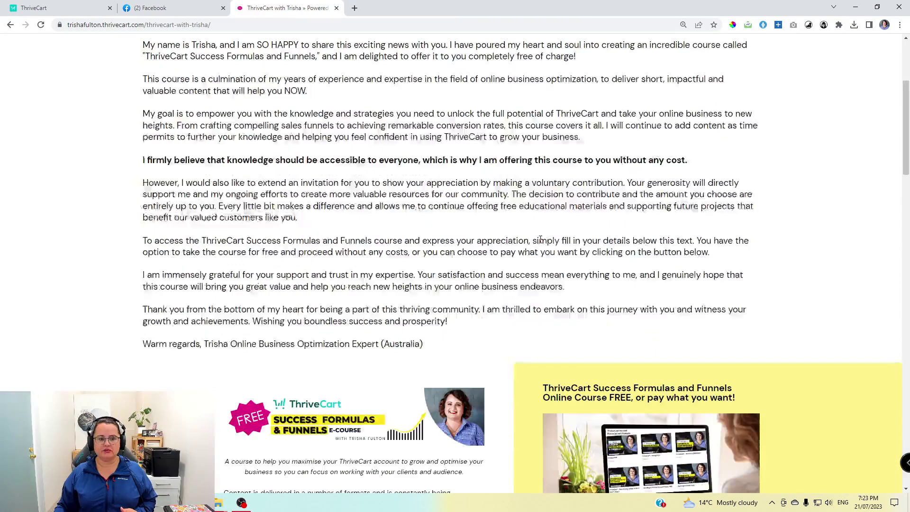
pyautogui.scroll(3, 210, 91)
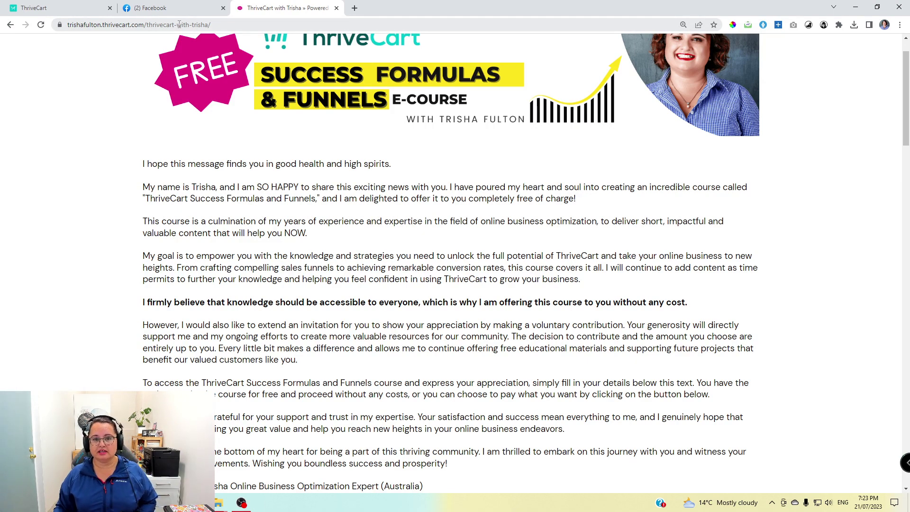
pyautogui.scroll(-10, 377, 294)
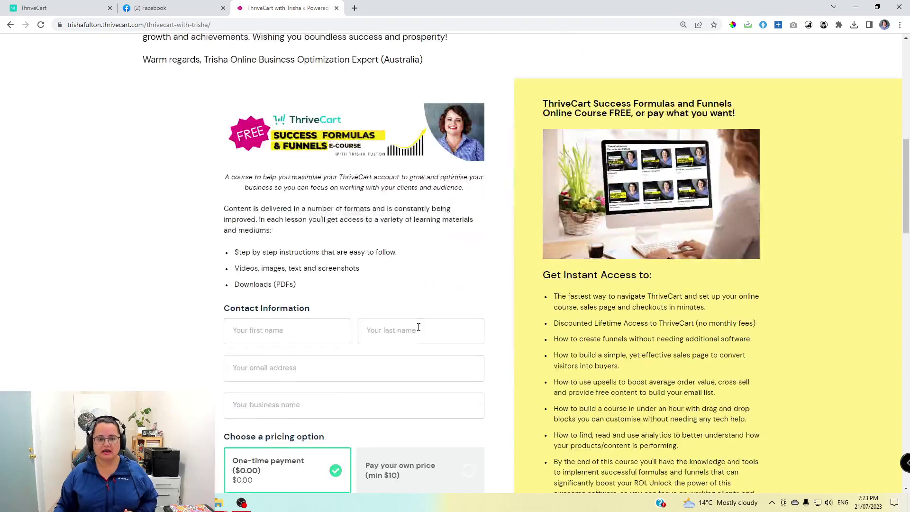
pyautogui.scroll(-1, 419, 327)
pyautogui.scroll(-1, 416, 327)
pyautogui.scroll(1, 415, 327)
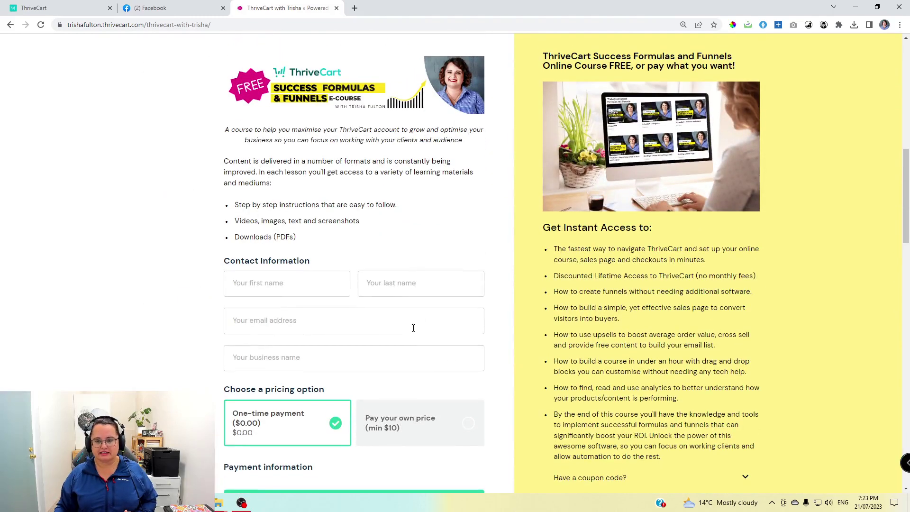
pyautogui.scroll(-1, 589, 238)
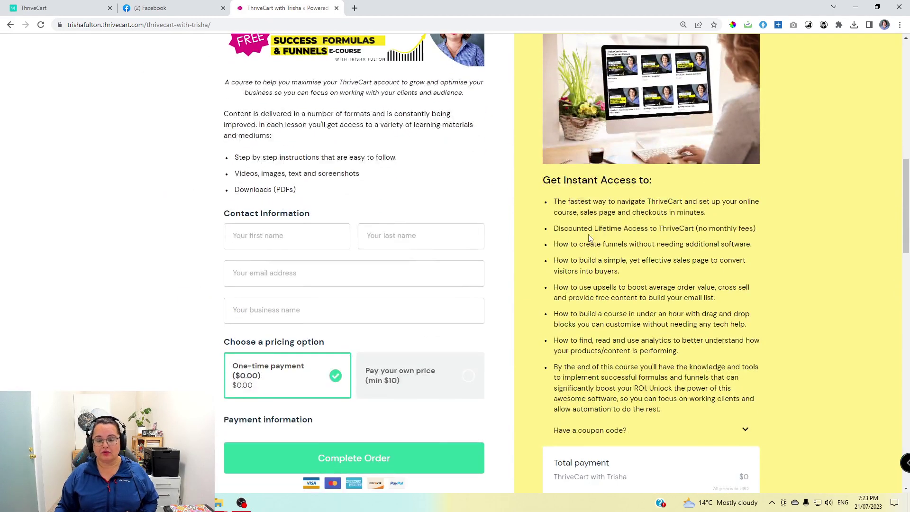
pyautogui.scroll(-11, 590, 239)
pyautogui.scroll(-9, 329, 238)
pyautogui.scroll(-4, 329, 238)
pyautogui.scroll(5, 335, 245)
pyautogui.scroll(9, 334, 245)
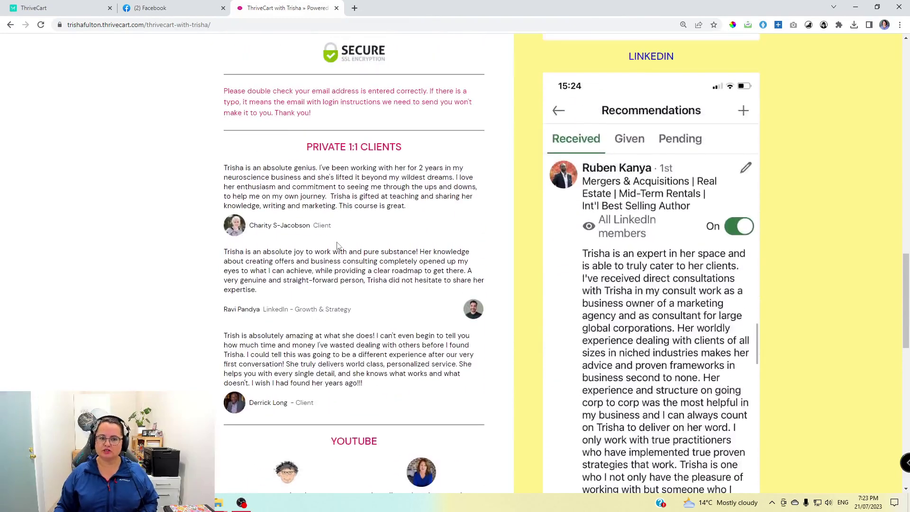
pyautogui.scroll(15, 339, 245)
pyautogui.scroll(4, 344, 245)
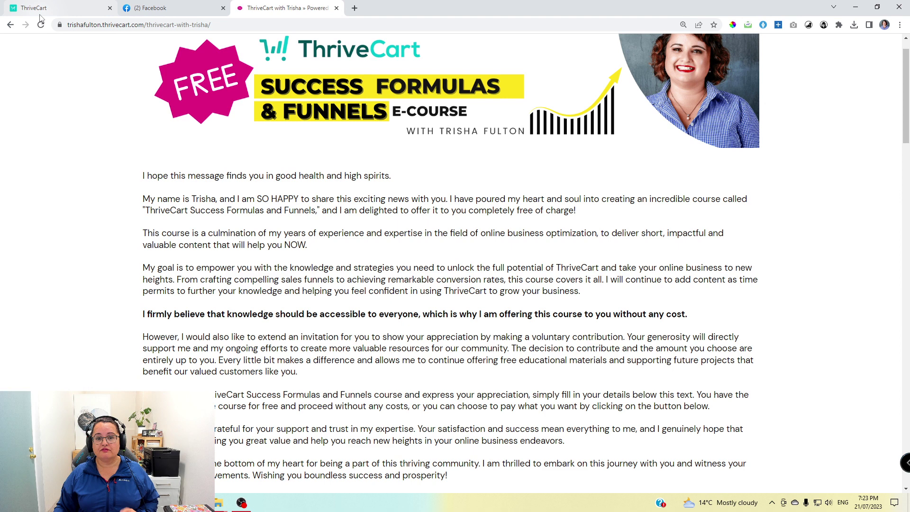
pyautogui.moveTo(40, 18)
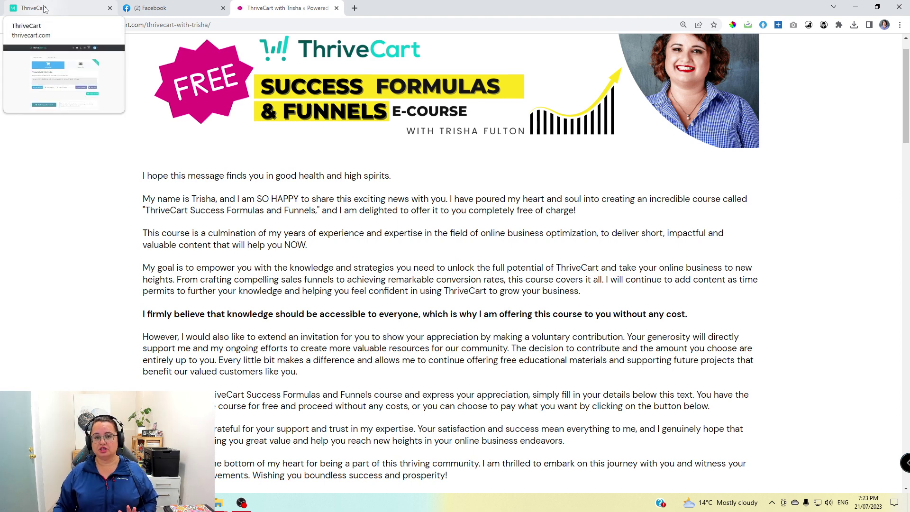
# Step: Open ThriveCart with Trisha's checkout settings and launch the cart page editor
pyautogui.click(44, 9)
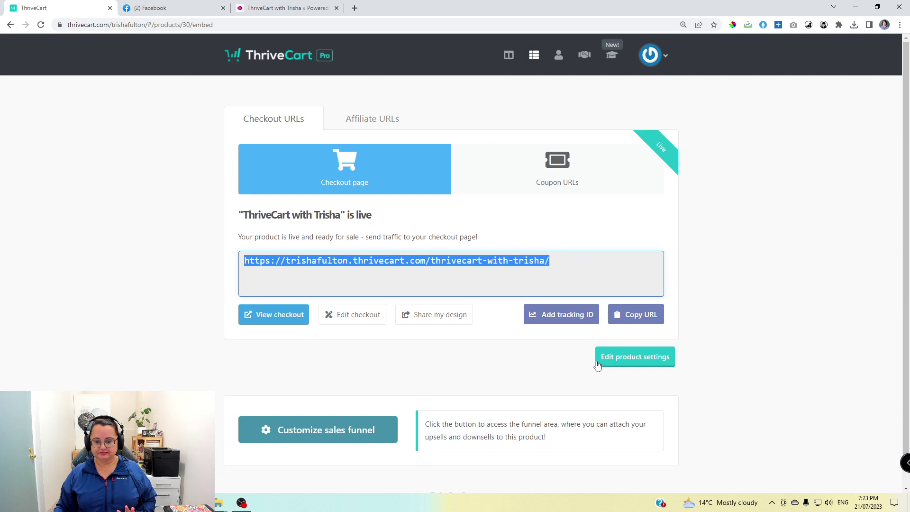
pyautogui.click(615, 359)
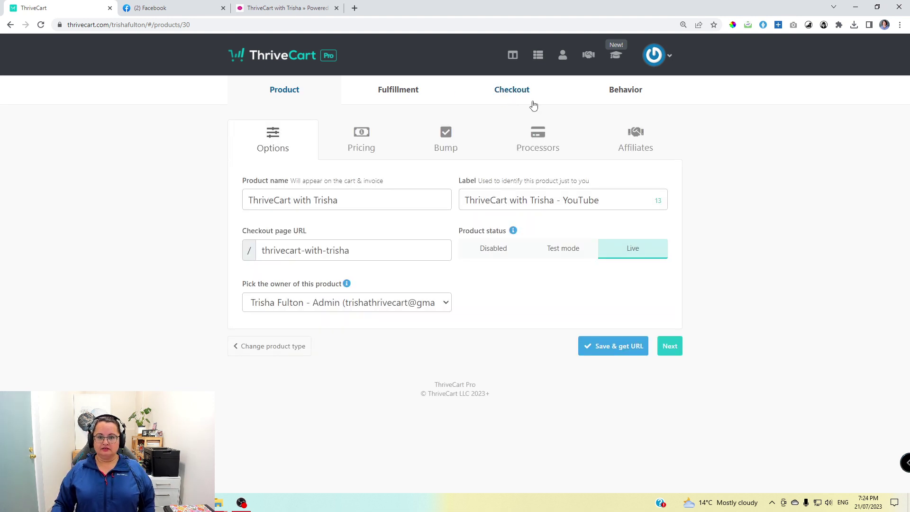
pyautogui.click(512, 91)
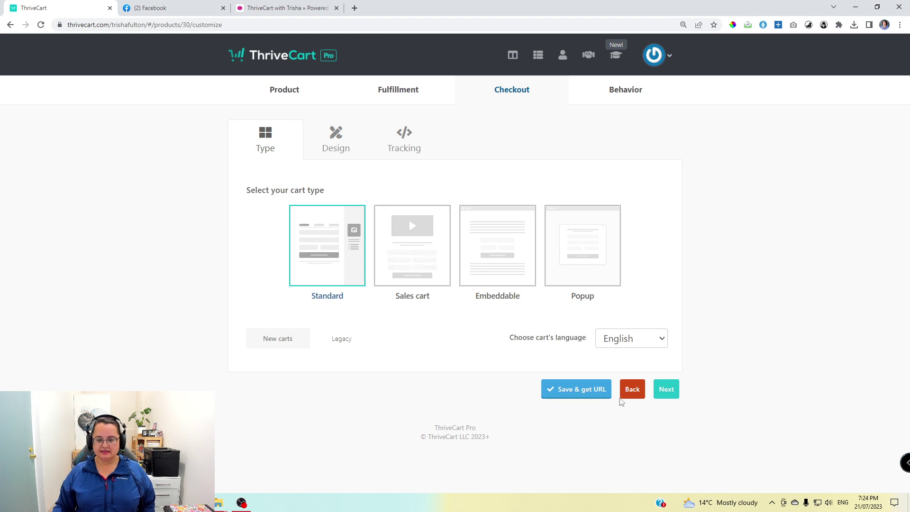
pyautogui.click(675, 395)
pyautogui.click(465, 238)
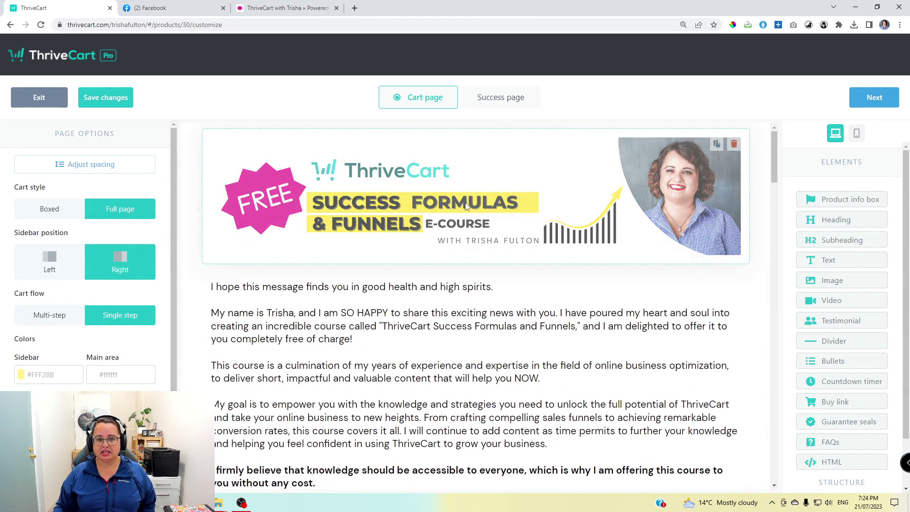
# Step: Add a 'HEY THERE!' subheading just below the cart page banner
pyautogui.click(495, 103)
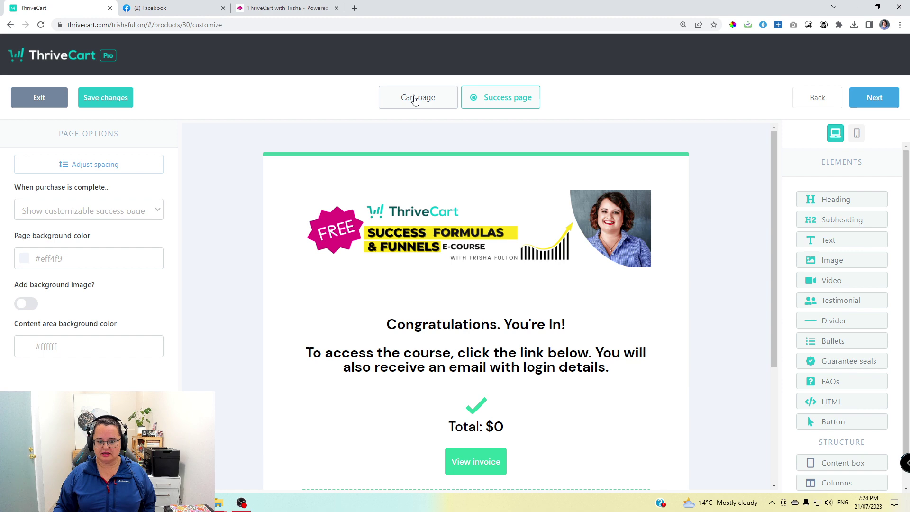
pyautogui.click(415, 100)
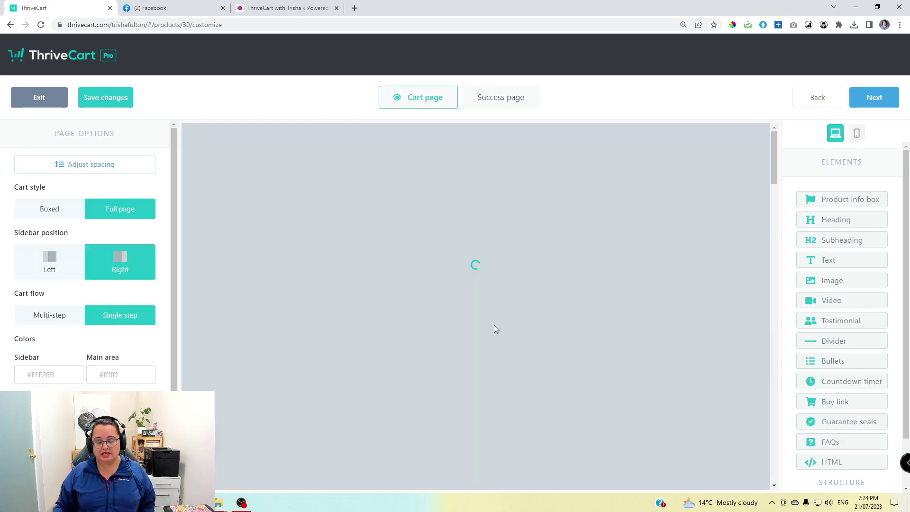
pyautogui.scroll(1, 298, 346)
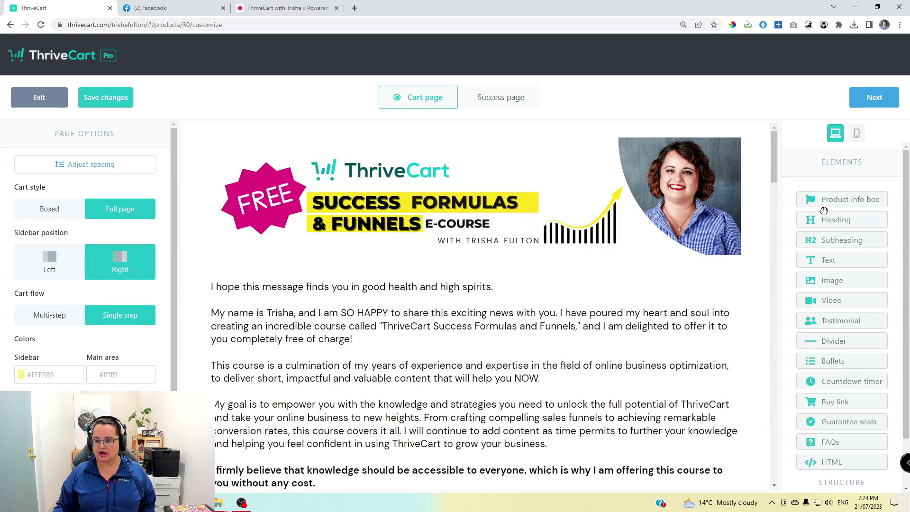
pyautogui.moveTo(830, 240); pyautogui.dragTo(522, 285)
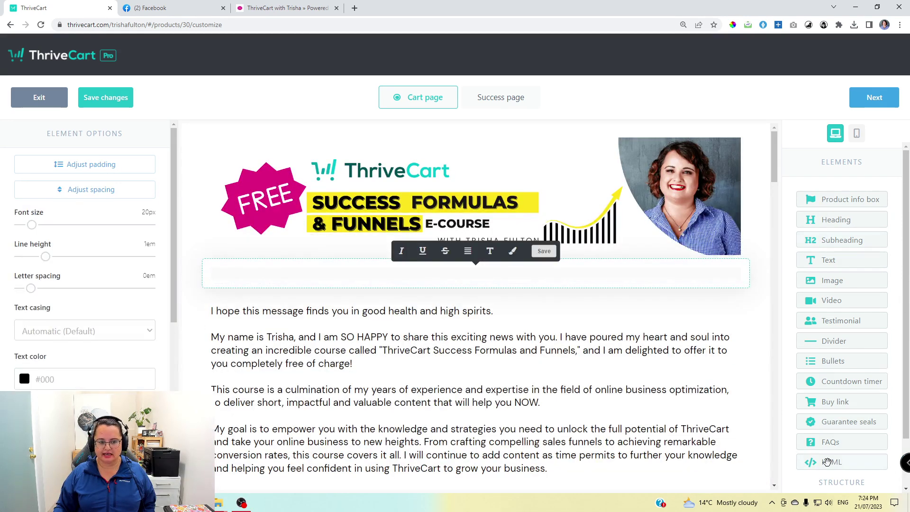
pyautogui.write('hEY THER')
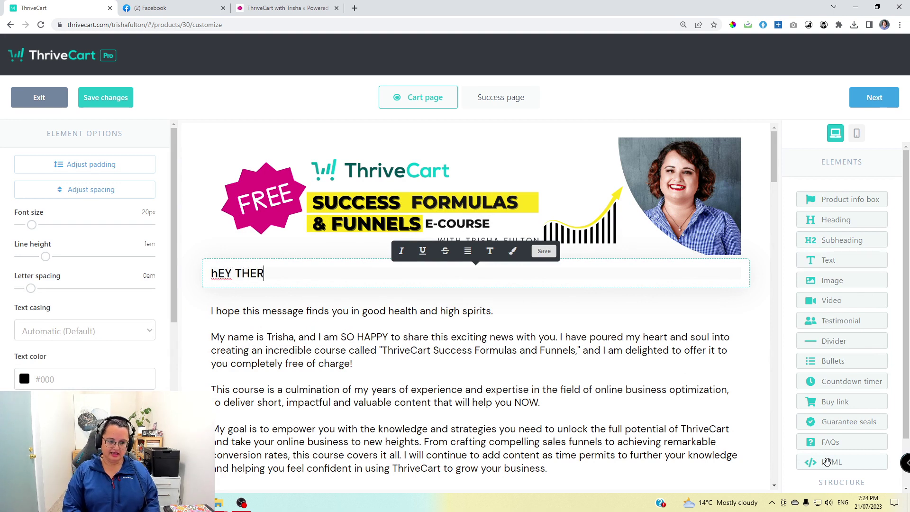
pyautogui.hotkey('ctrl', 'a')
pyautogui.write('HEY T')
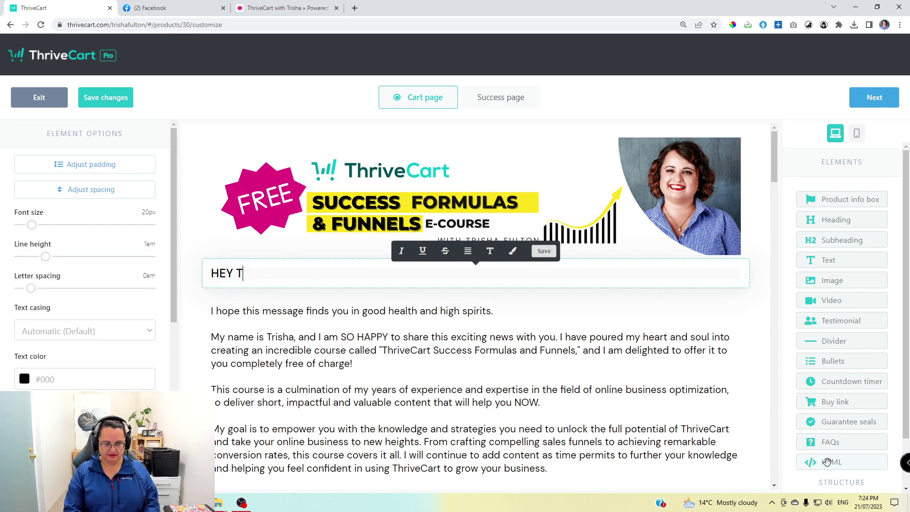
pyautogui.write('HERE!')
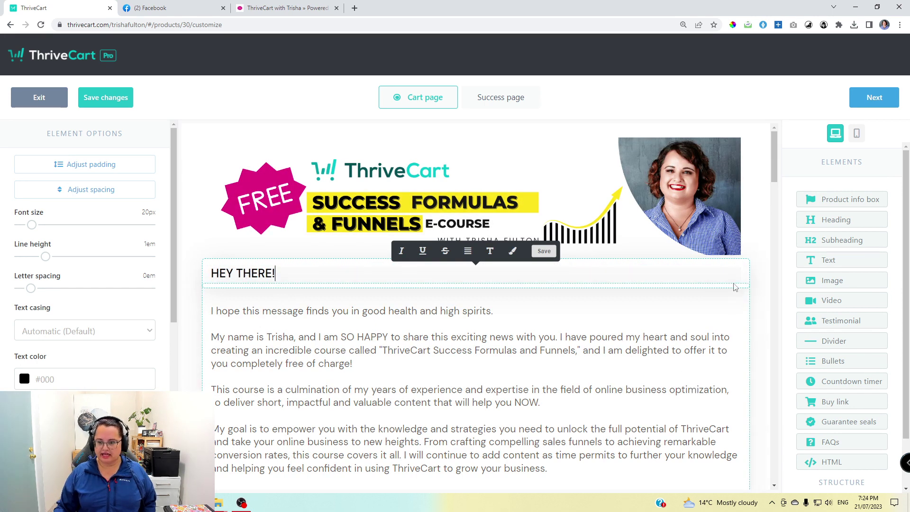
# Step: Delete the HEY THERE! heading element from the cart page
pyautogui.click(760, 272)
pyautogui.click(736, 273)
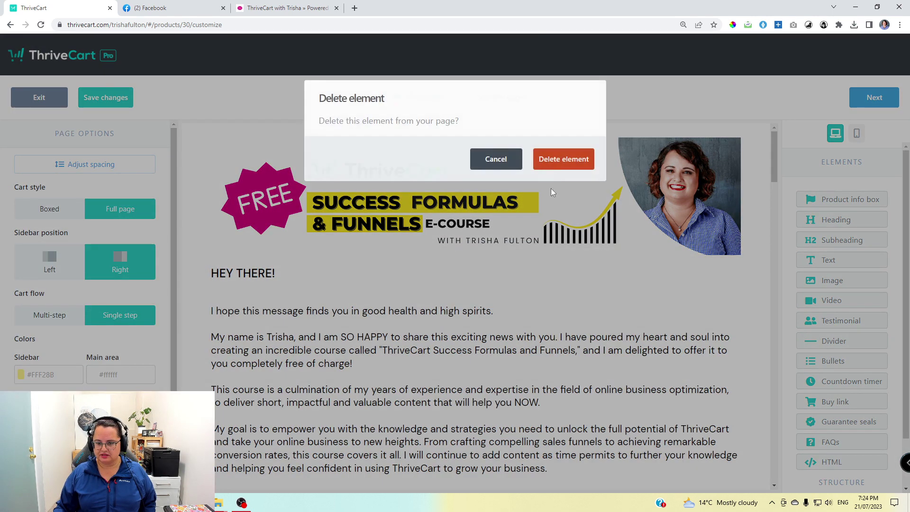
pyautogui.click(564, 160)
pyautogui.scroll(-1, 801, 405)
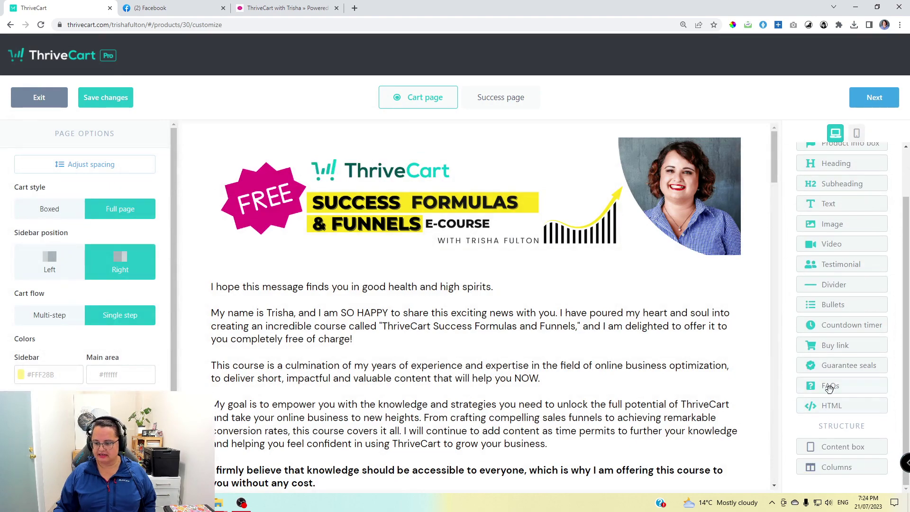
pyautogui.scroll(-7, 560, 334)
# Step: Insert an image block at the top of the cart page showing the FREE badge
pyautogui.scroll(5, 592, 346)
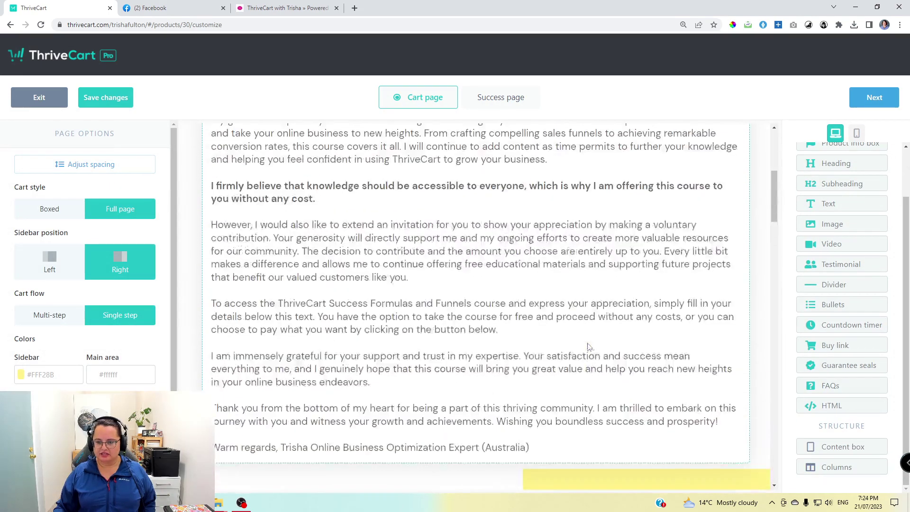
pyautogui.scroll(3, 593, 346)
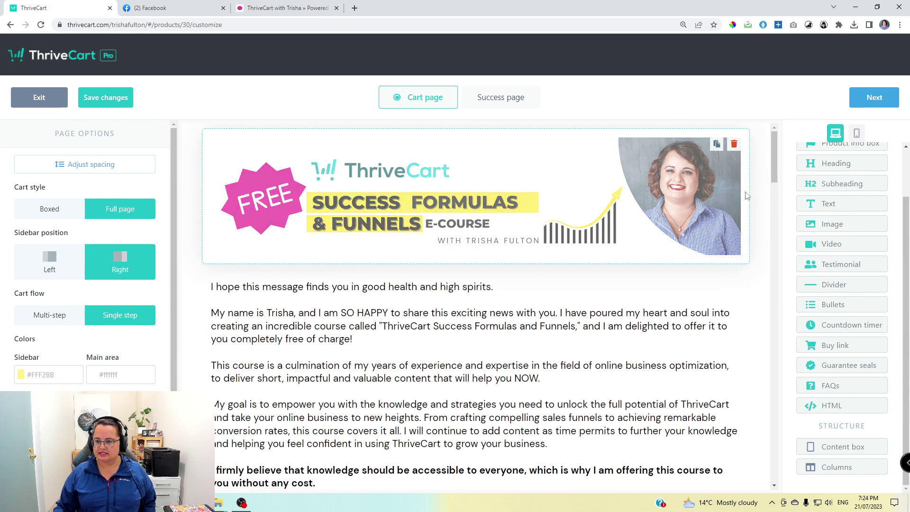
pyautogui.moveTo(834, 226); pyautogui.dragTo(526, 211)
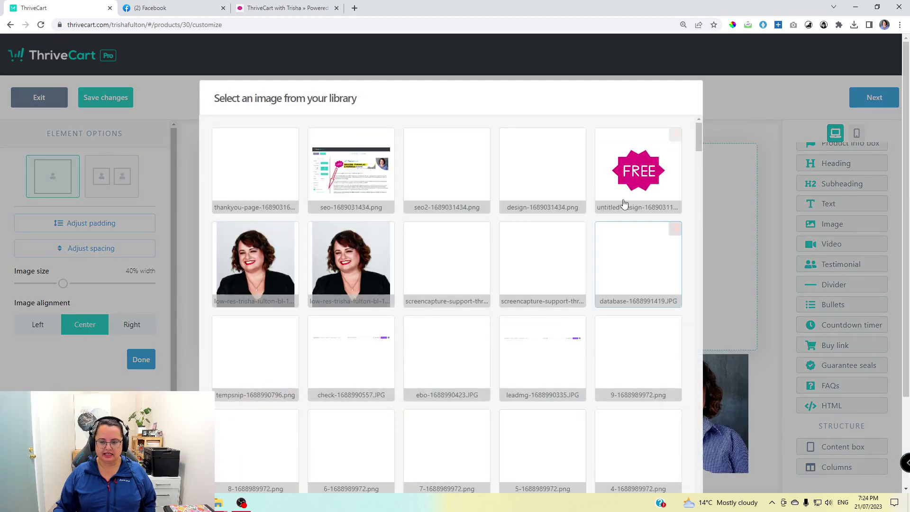
pyautogui.scroll(-2, 692, 369)
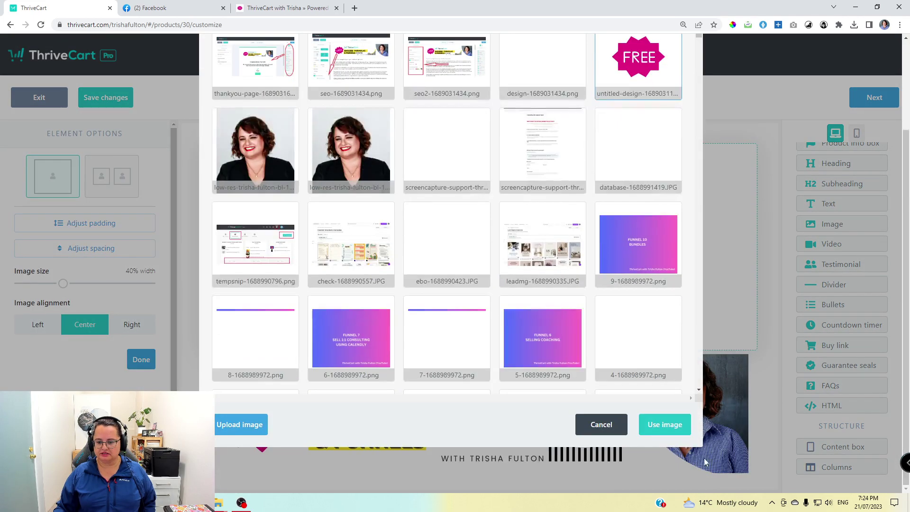
pyautogui.click(665, 425)
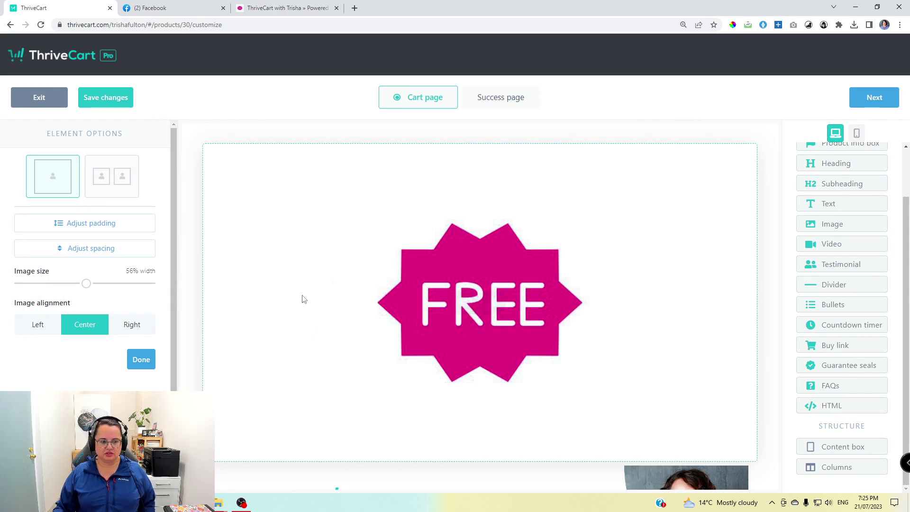
# Step: Switch to the two-image layout with a page-design screenshot beside the FREE badge
pyautogui.click(107, 189)
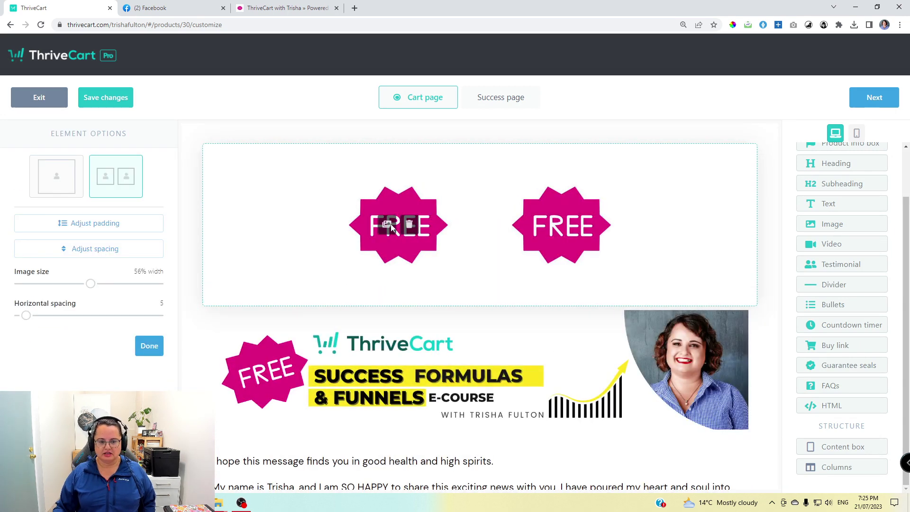
pyautogui.click(550, 224)
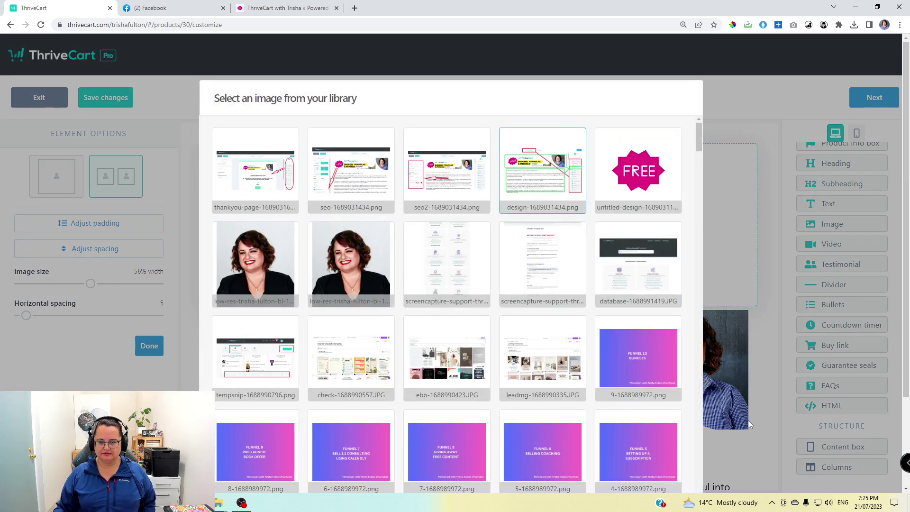
pyautogui.click(569, 204)
pyautogui.scroll(-3, 568, 204)
pyautogui.click(666, 431)
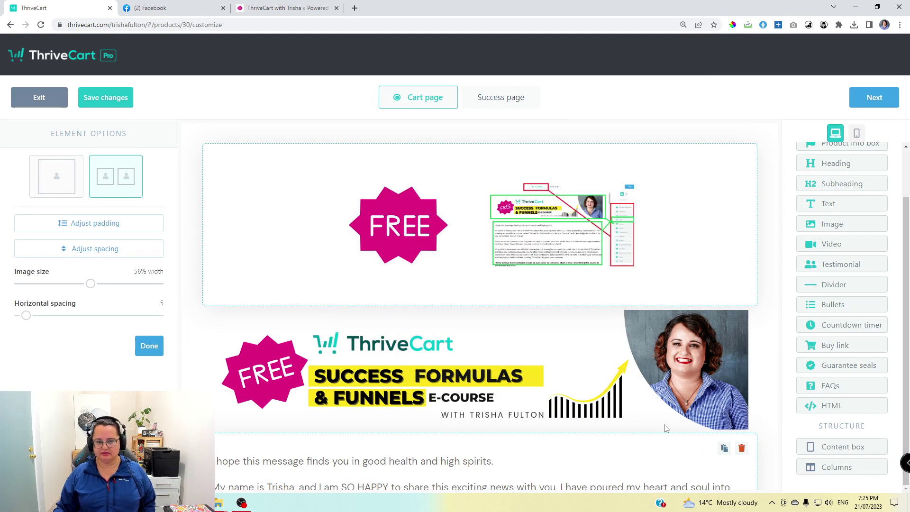
# Step: Delete the two-image block from the top of the cart page
pyautogui.click(198, 301)
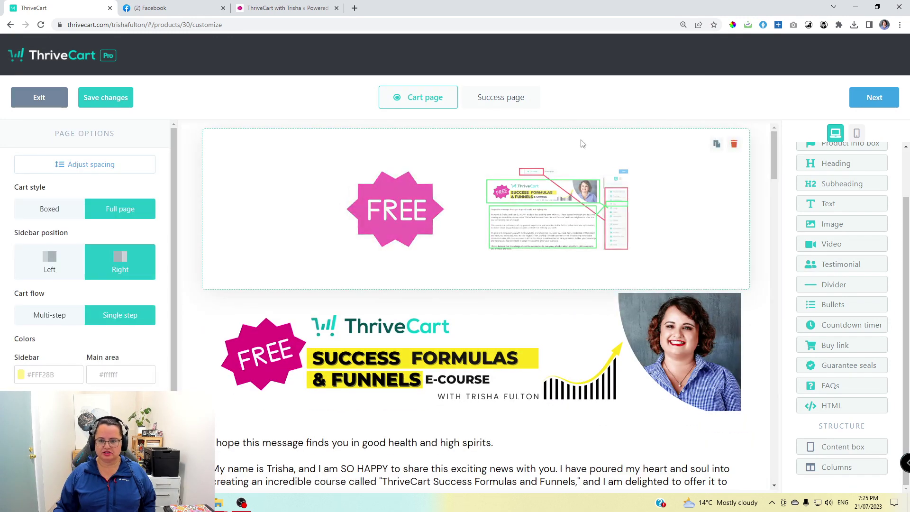
pyautogui.click(734, 143)
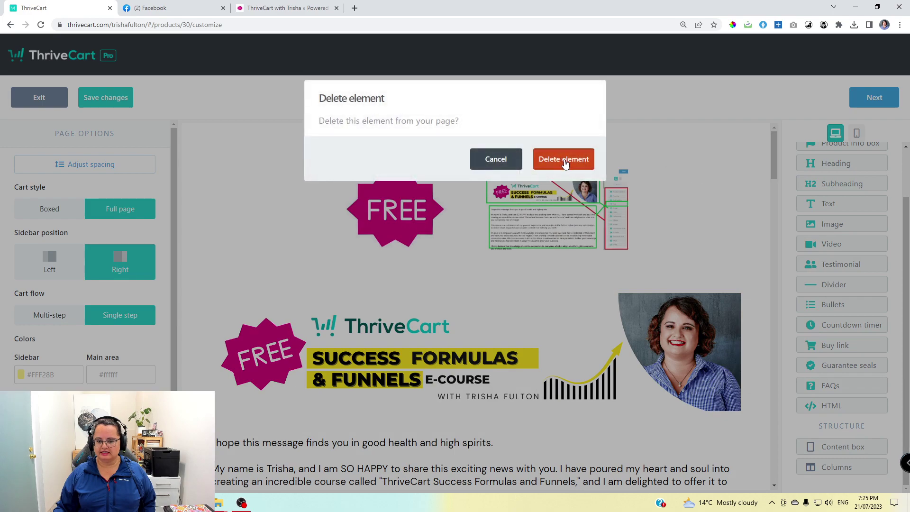
pyautogui.click(564, 160)
pyautogui.scroll(-3, 711, 171)
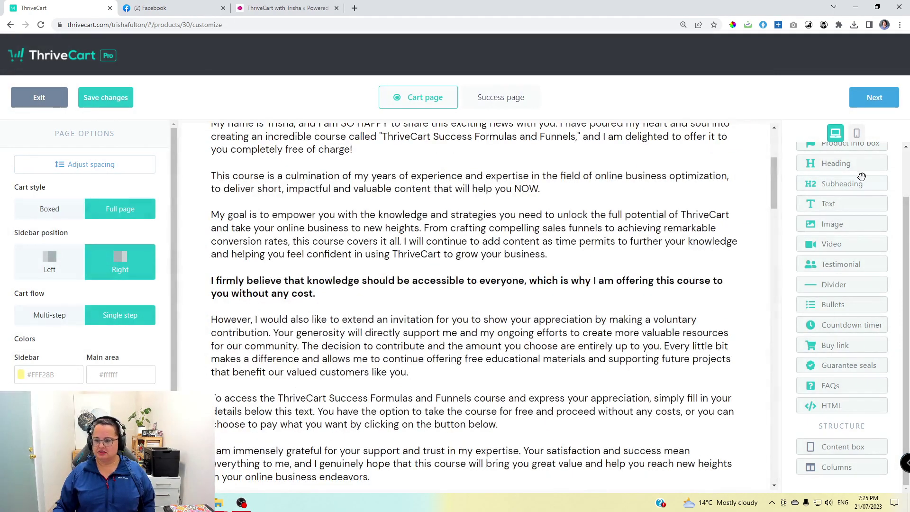
# Step: Scroll down to the cart page testimonials and open a new browser tab
pyautogui.scroll(-9, 626, 450)
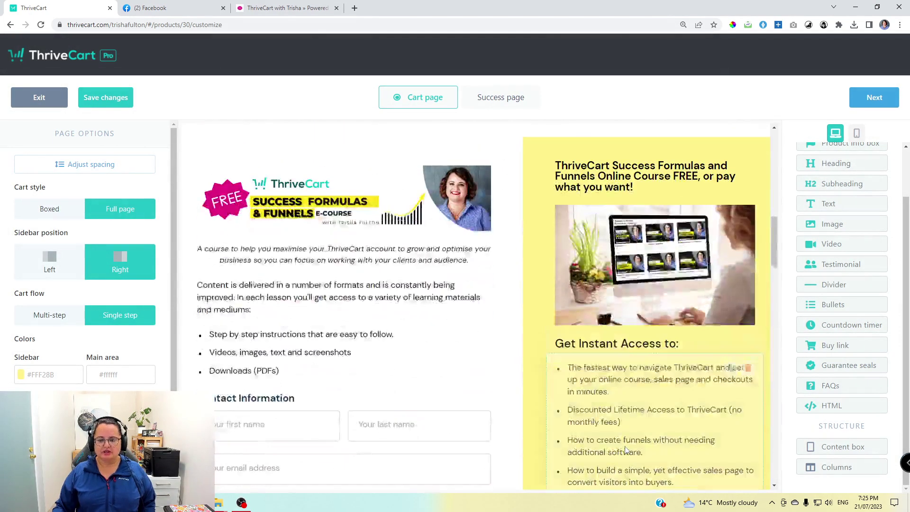
pyautogui.scroll(-3, 625, 449)
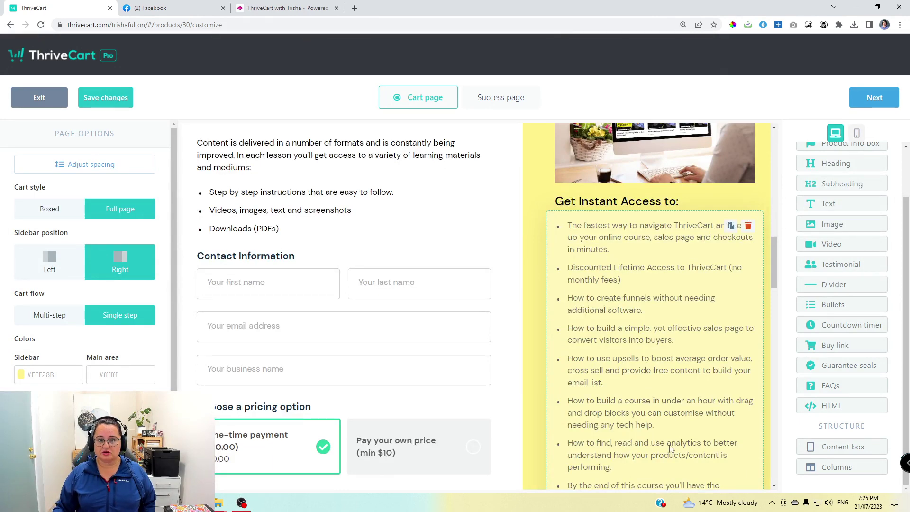
pyautogui.scroll(-7, 670, 449)
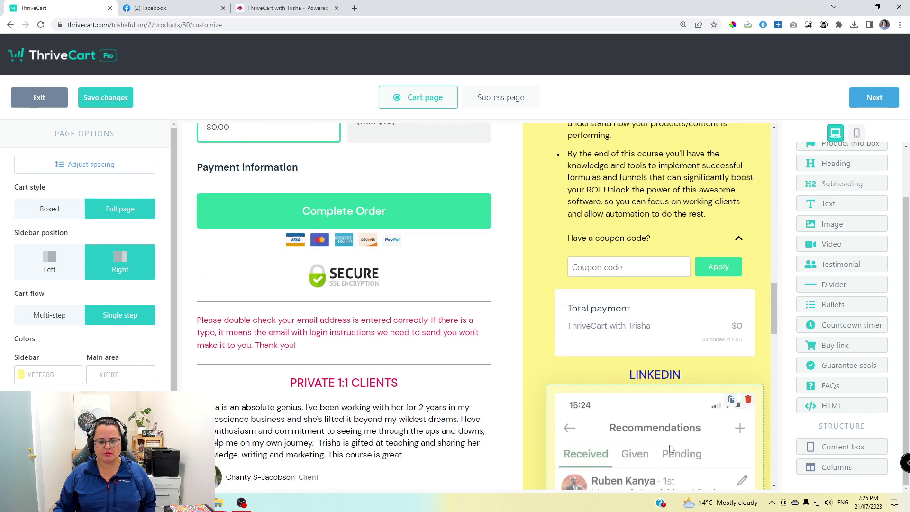
pyautogui.scroll(-2, 670, 448)
pyautogui.scroll(-2, 671, 449)
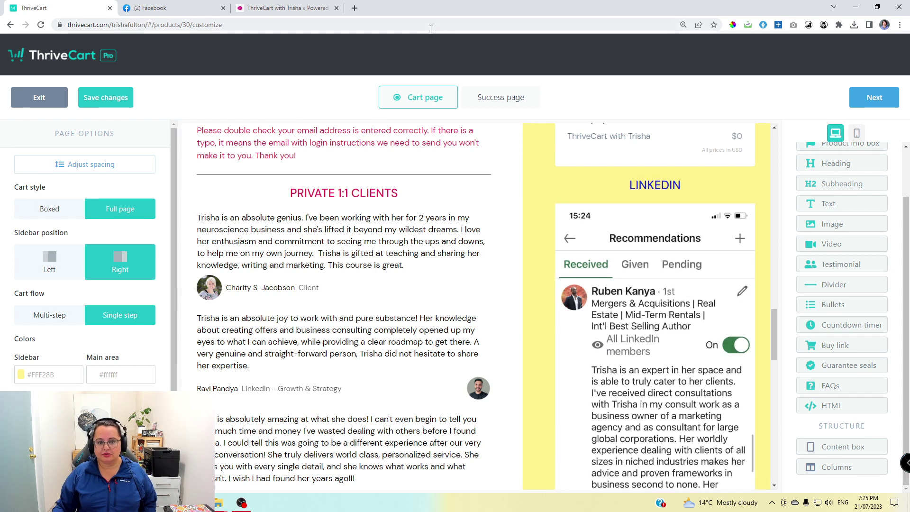
pyautogui.click(354, 10)
# Step: Go to LinkedIn in the new tab and reload the home feed
pyautogui.write('LINKED')
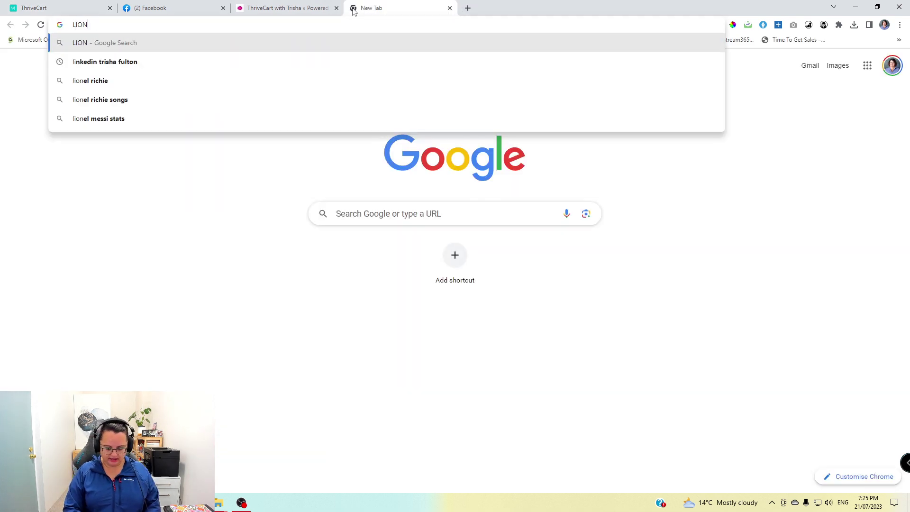
pyautogui.press('BackSpace')
pyautogui.press('BackSpace')
pyautogui.press('BackSpace')
pyautogui.write('KEDIN.com/feed/')
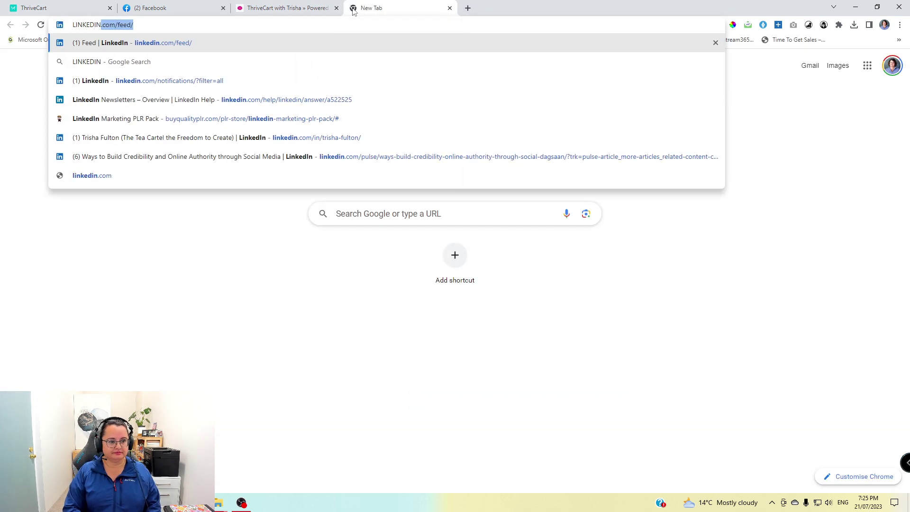
pyautogui.press('Return')
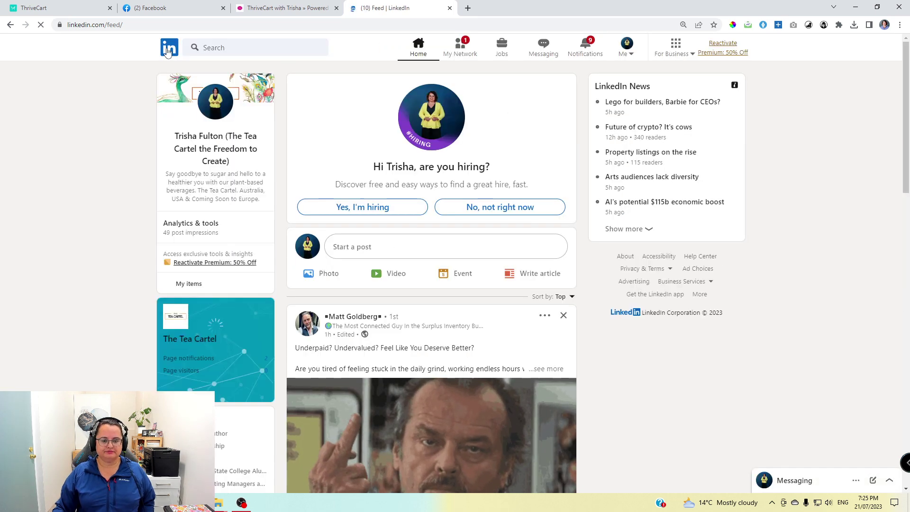
pyautogui.scroll(-4, 539, 282)
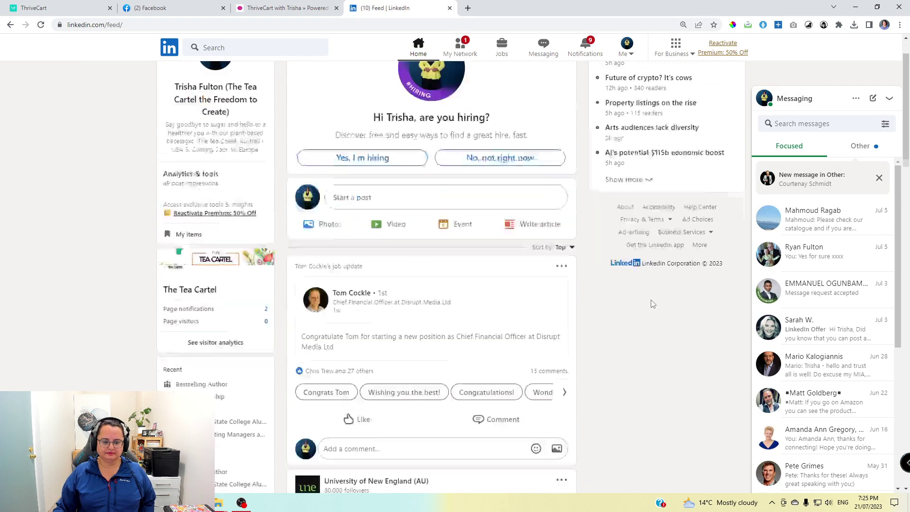
pyautogui.scroll(4, 227, 228)
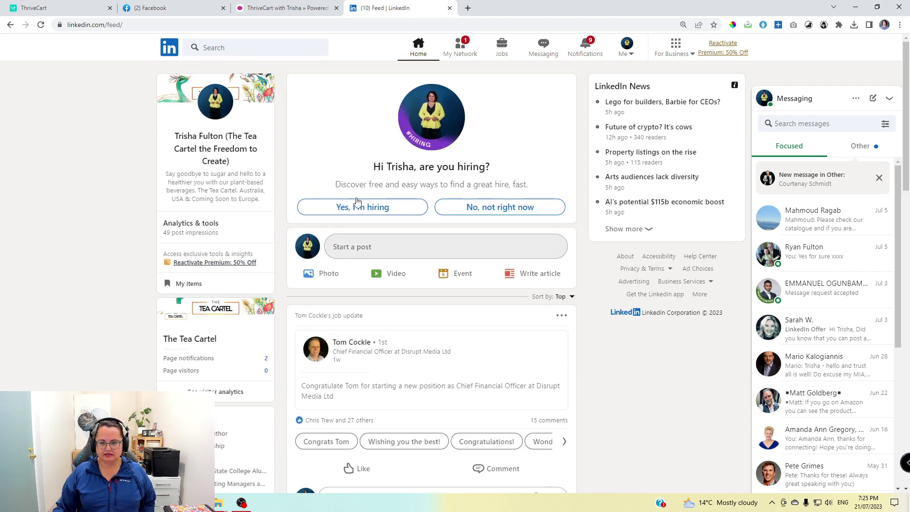
pyautogui.click(169, 48)
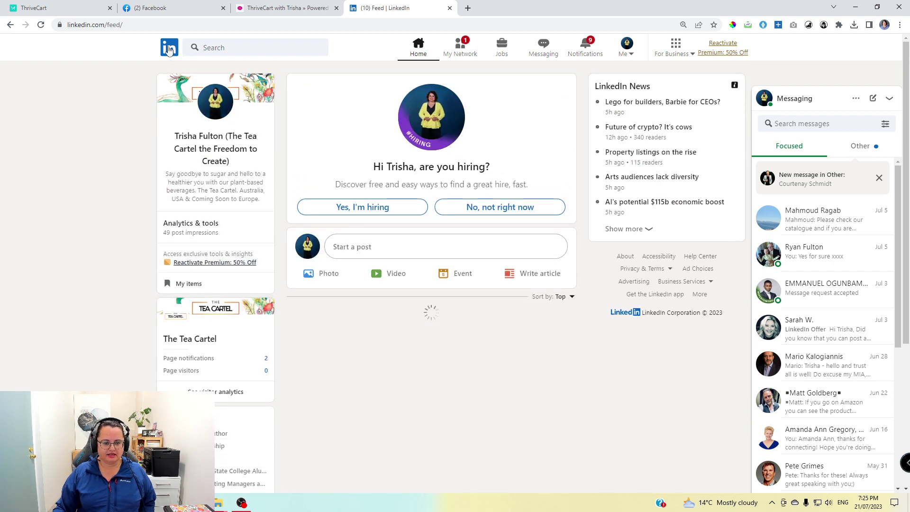
# Step: Open the account owner's LinkedIn profile and scroll through it
pyautogui.click(199, 142)
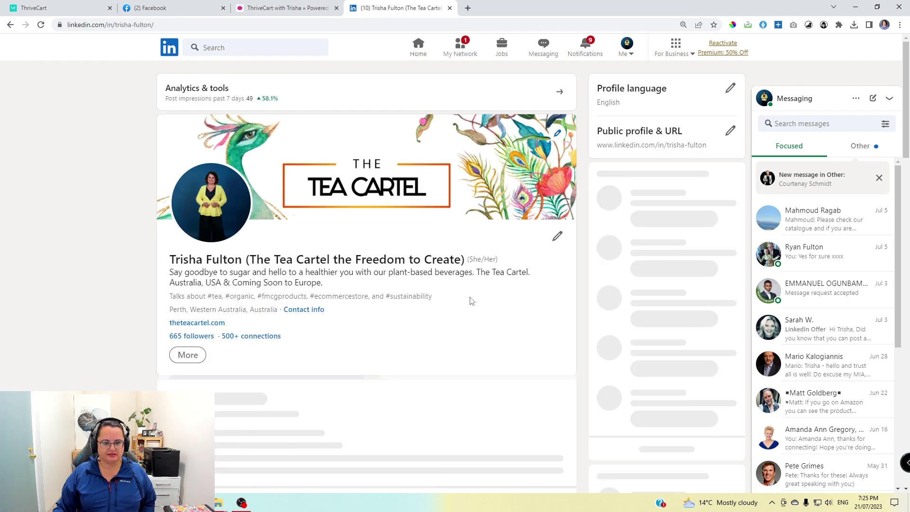
pyautogui.scroll(-14, 471, 302)
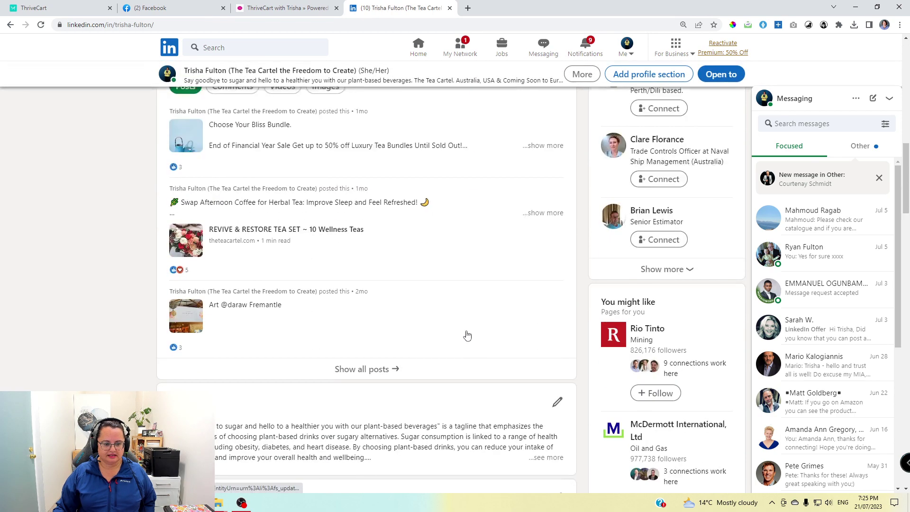
pyautogui.scroll(-15, 467, 335)
pyautogui.scroll(-12, 493, 334)
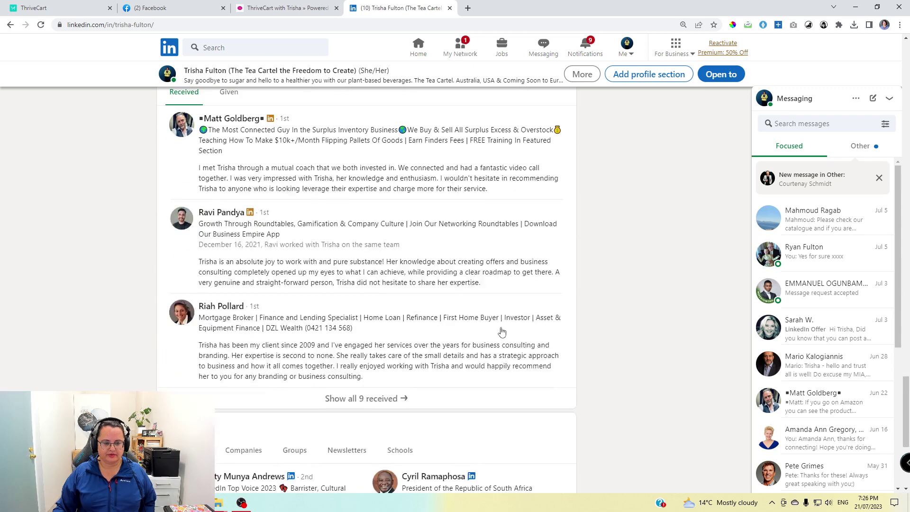
pyautogui.scroll(2, 502, 332)
pyautogui.scroll(-3, 342, 496)
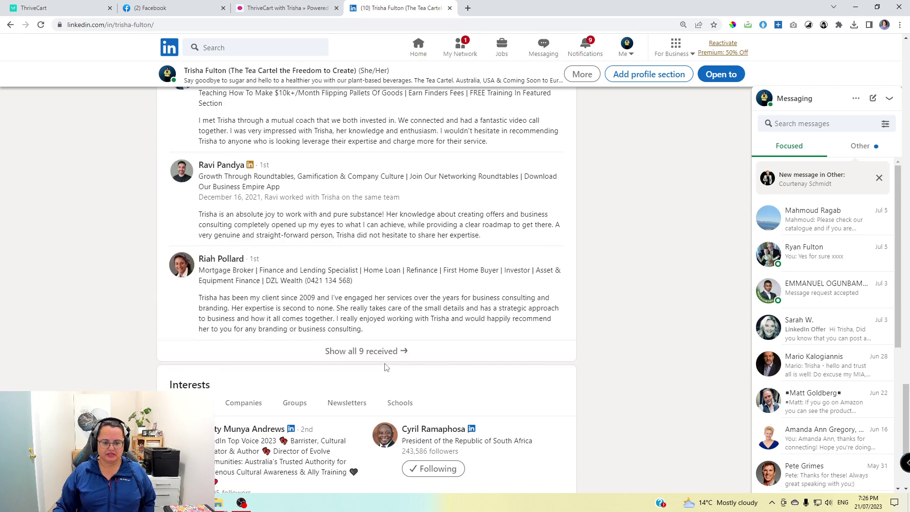
# Step: View all 9 received recommendations, then return to the live checkout page tab
pyautogui.click(422, 357)
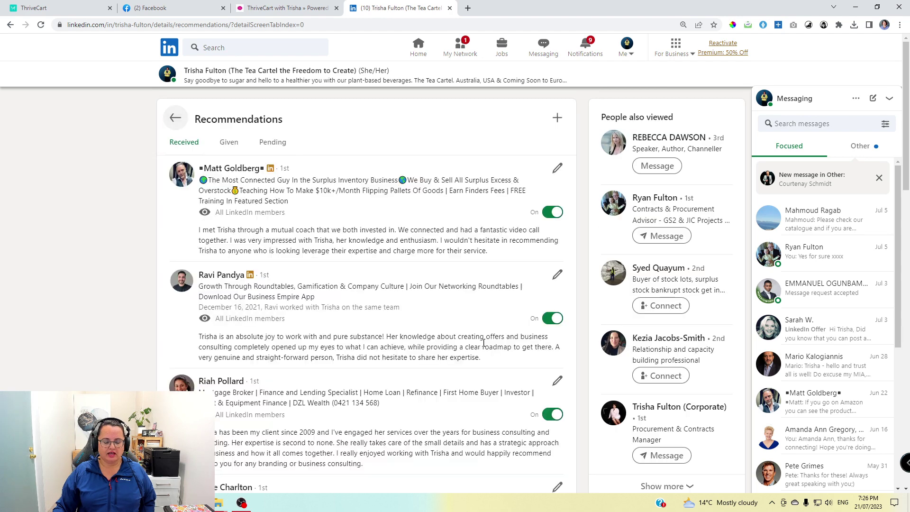
pyautogui.scroll(-1, 463, 267)
pyautogui.scroll(-1, 463, 266)
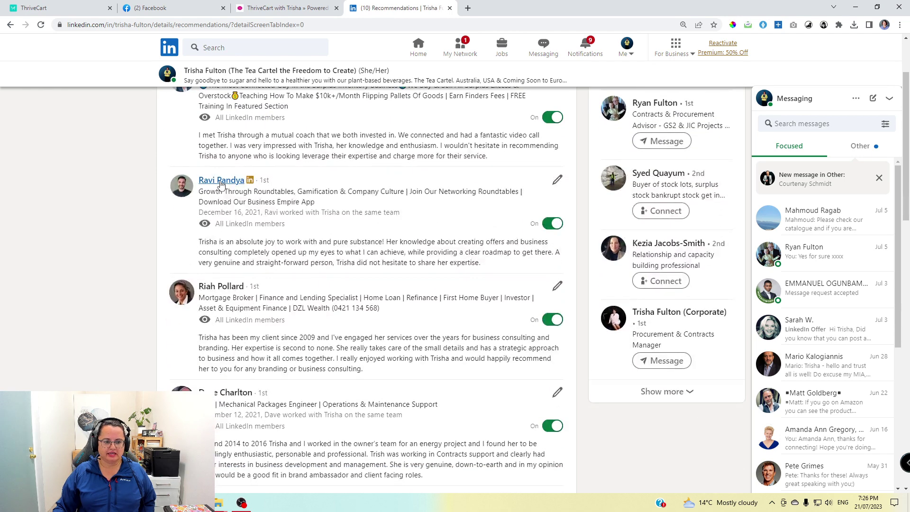
pyautogui.scroll(3, 525, 256)
pyautogui.click(289, 5)
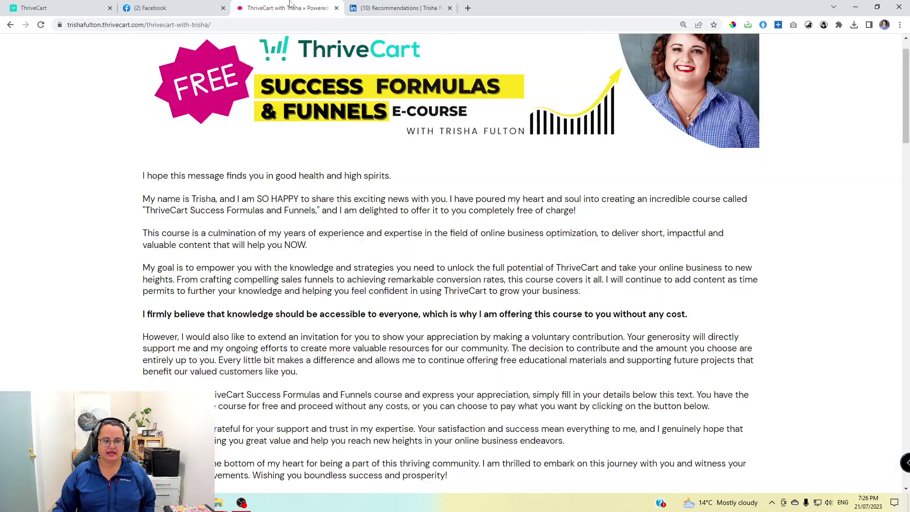
# Step: Review the testimonials on the live checkout page, then return to the ThriveCart editor tab
pyautogui.scroll(-15, 612, 308)
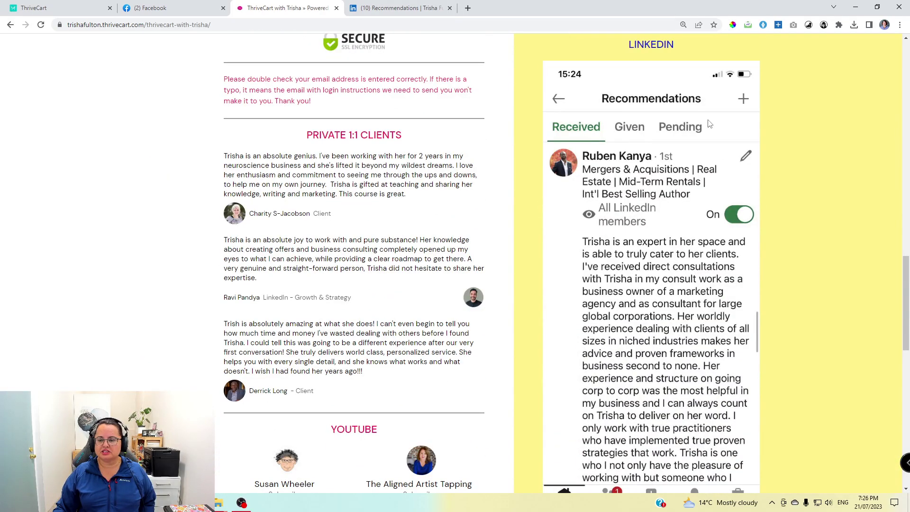
pyautogui.scroll(-3, 634, 438)
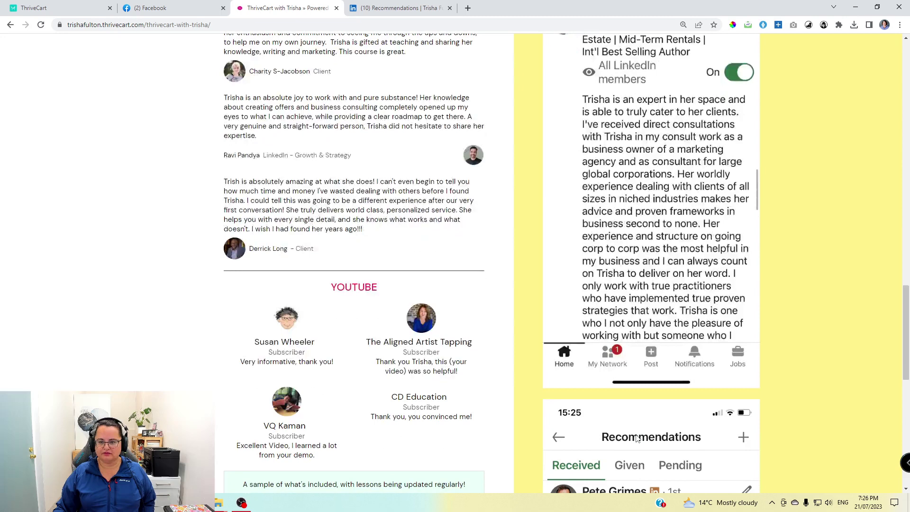
pyautogui.scroll(3, 637, 437)
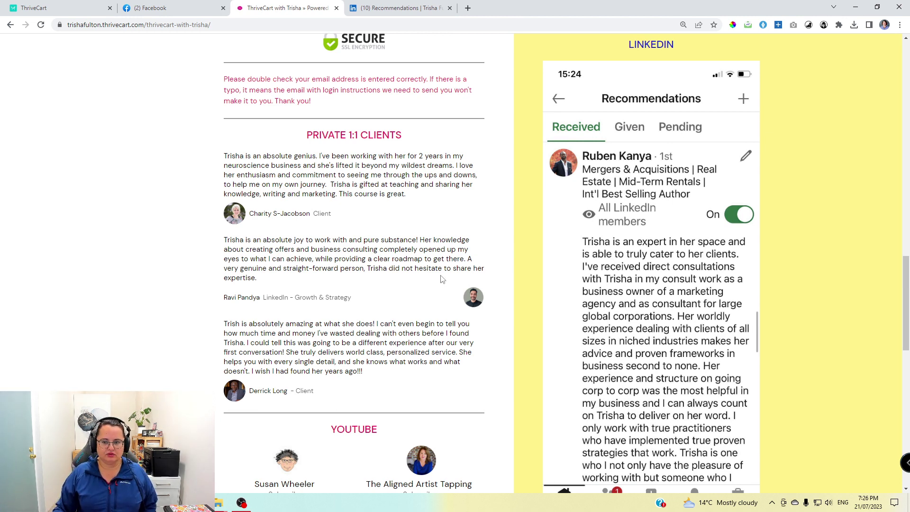
pyautogui.scroll(2, 441, 279)
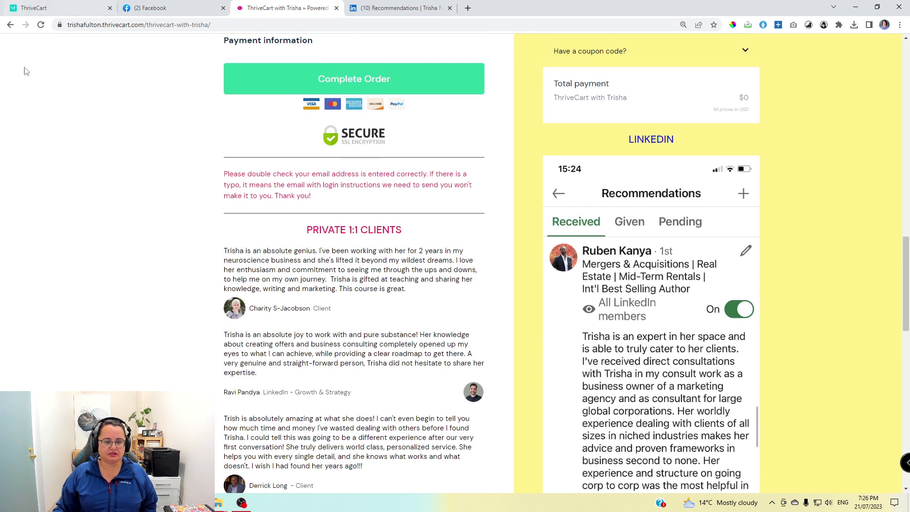
pyautogui.scroll(-1, 413, 305)
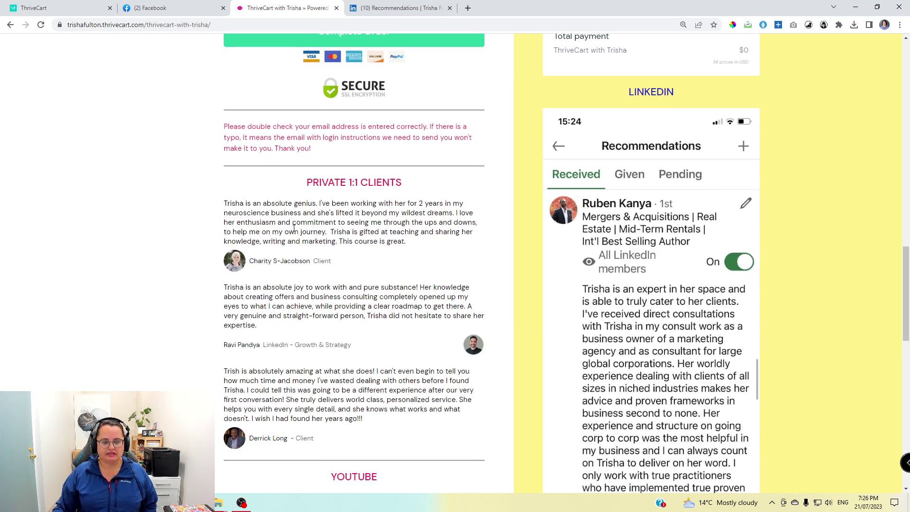
pyautogui.scroll(-3, 294, 228)
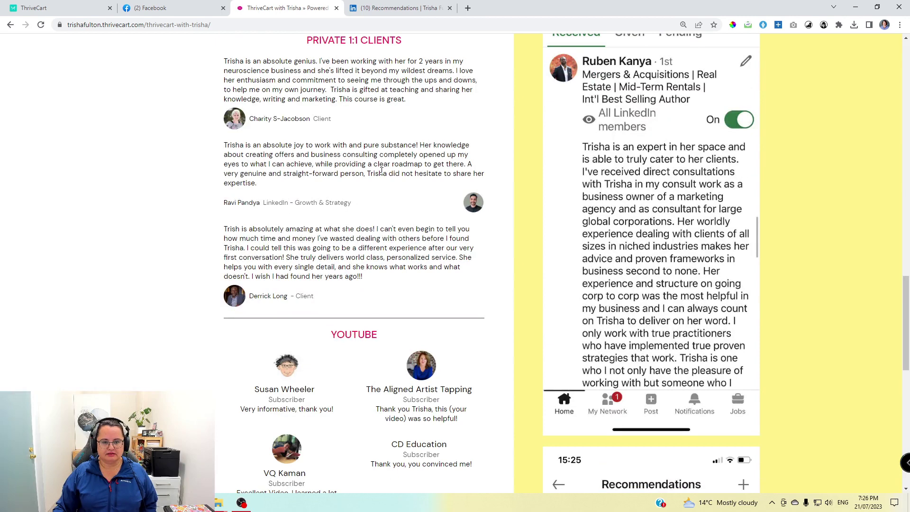
pyautogui.scroll(3, 381, 172)
pyautogui.click(34, 7)
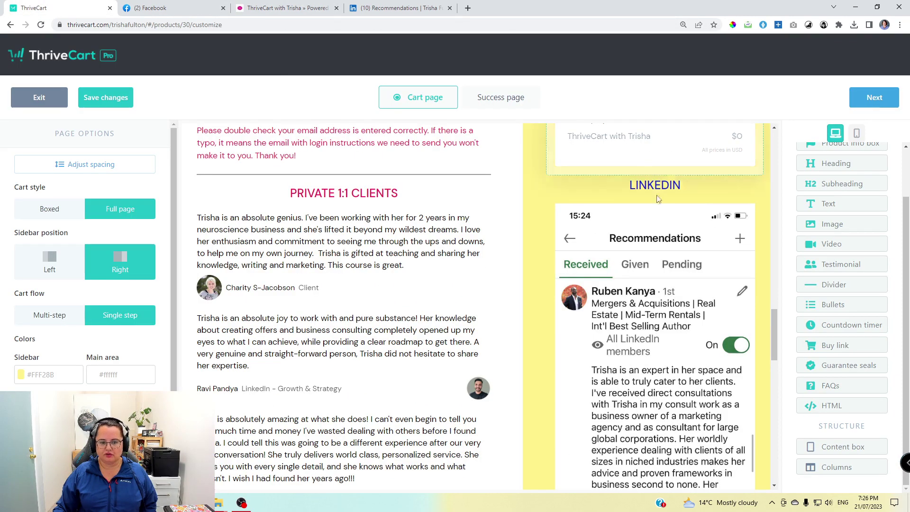
pyautogui.moveTo(802, 270); pyautogui.dragTo(308, 259)
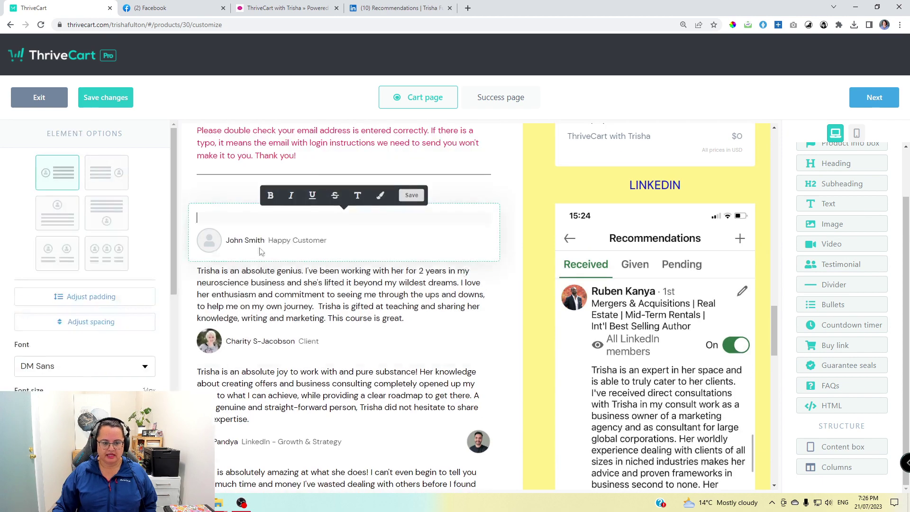
pyautogui.click(209, 241)
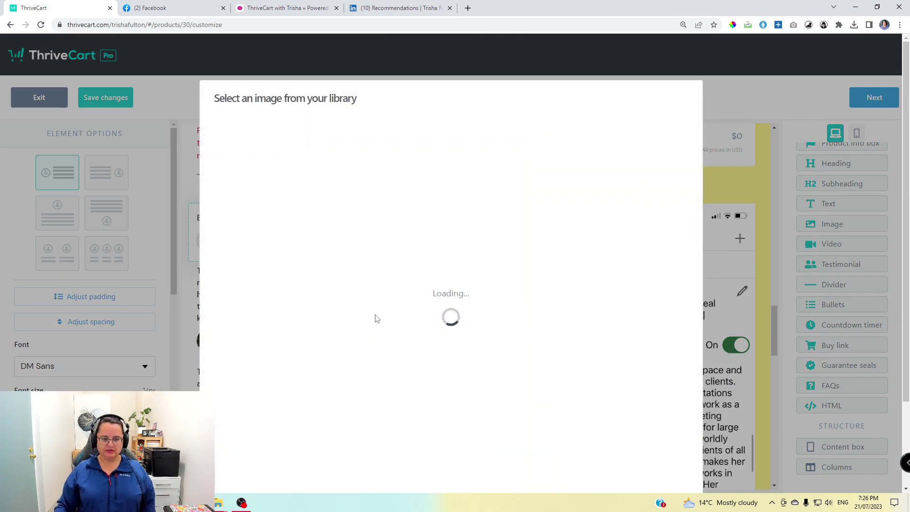
pyautogui.scroll(-3, 699, 346)
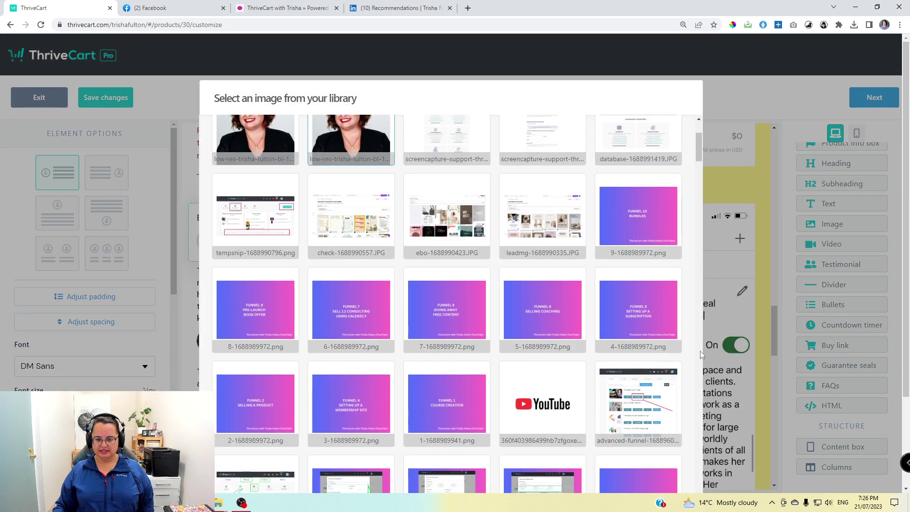
pyautogui.scroll(-2, 699, 346)
pyautogui.scroll(4, 334, 274)
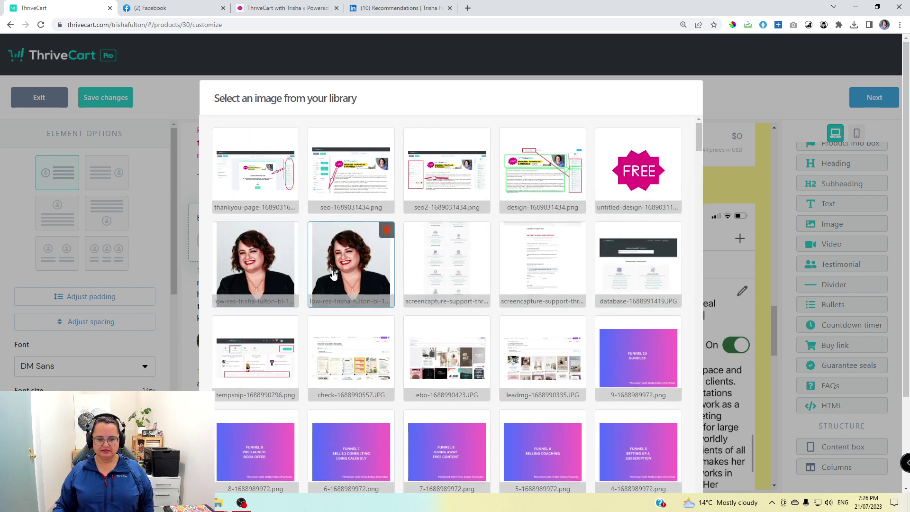
pyautogui.scroll(-3, 741, 356)
pyautogui.click(675, 430)
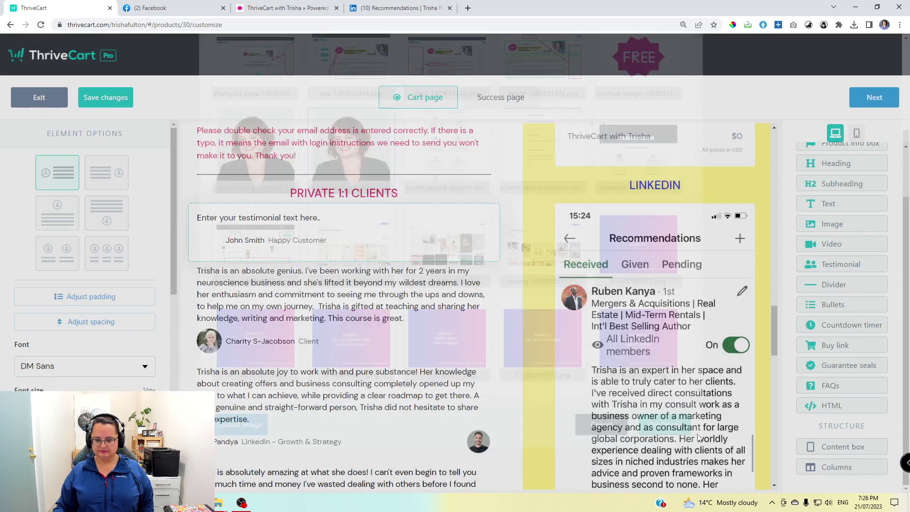
pyautogui.tripleClick(246, 241)
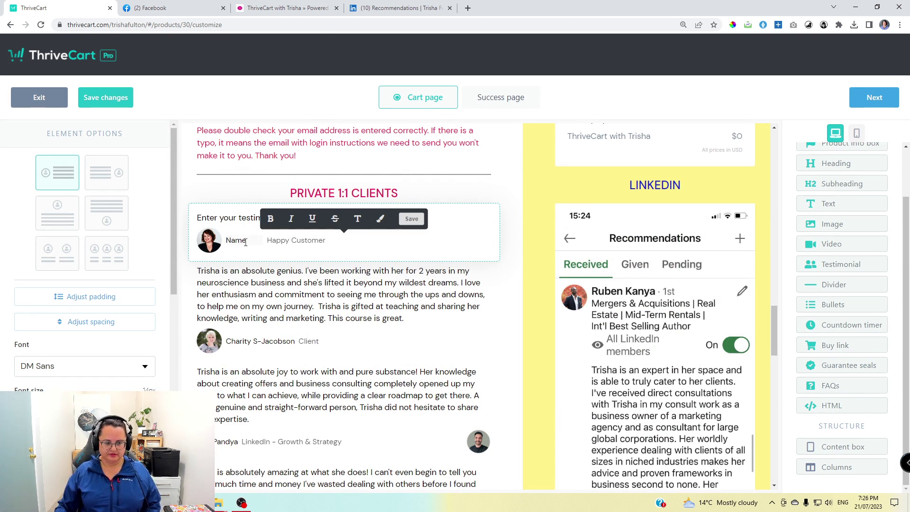
pyautogui.click(298, 238)
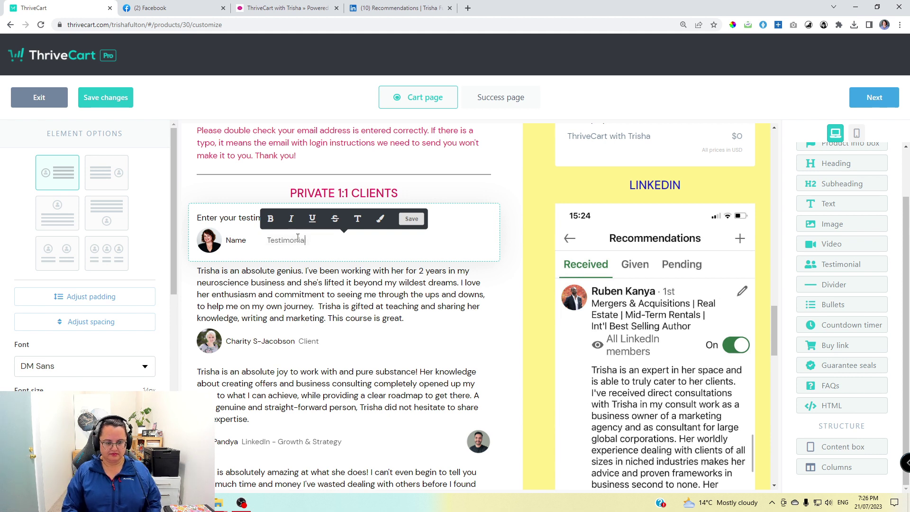
pyautogui.click(261, 243)
pyautogui.doubleClick(268, 242)
pyautogui.write('Client')
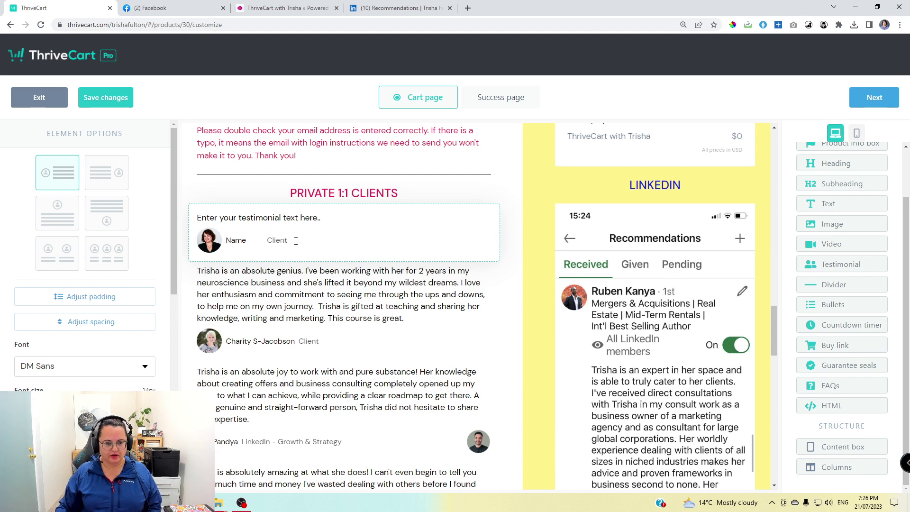
pyautogui.click(293, 221)
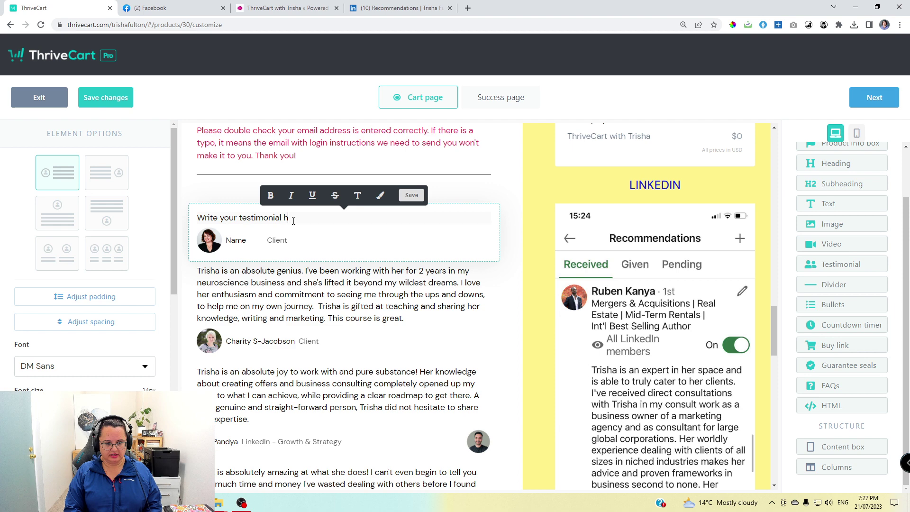
pyautogui.click(185, 249)
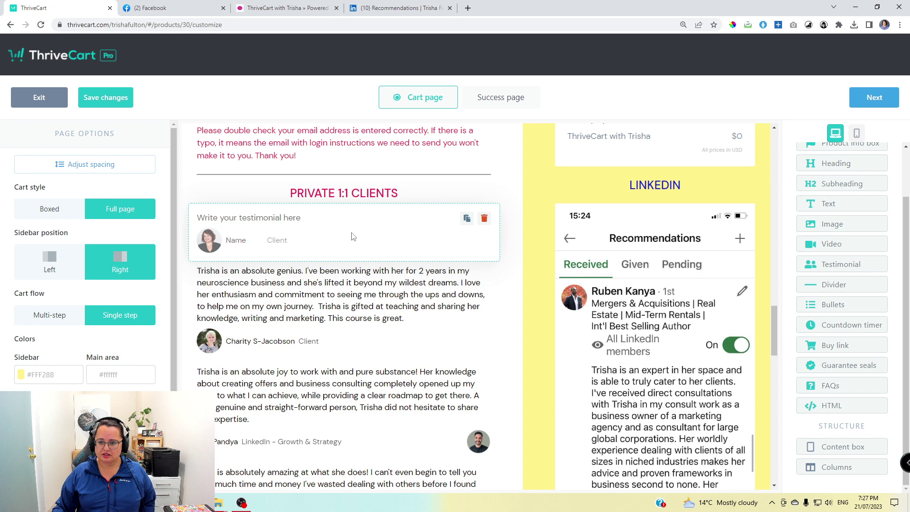
pyautogui.moveTo(351, 226); pyautogui.dragTo(340, 248)
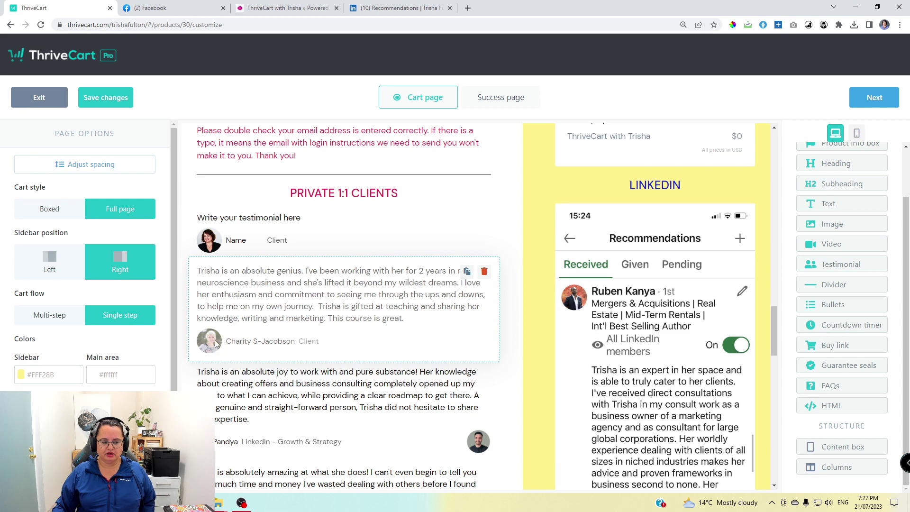
pyautogui.click(245, 234)
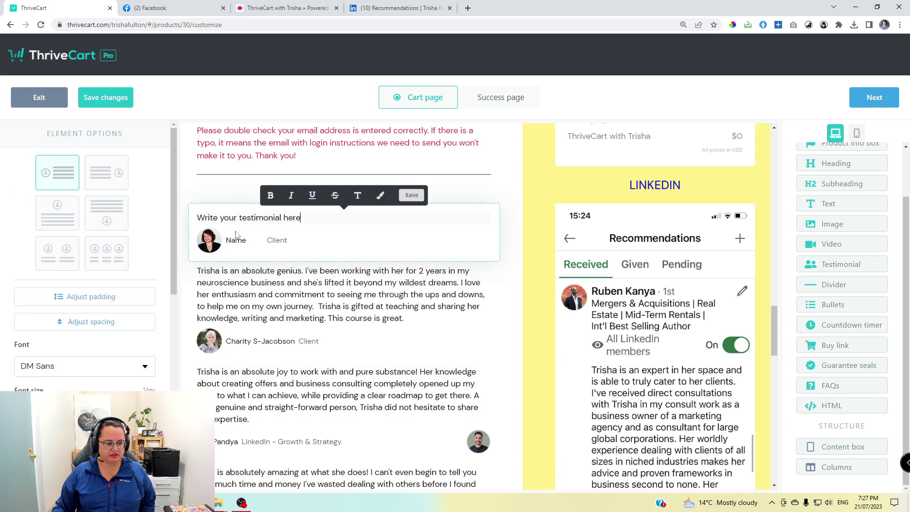
pyautogui.click(107, 183)
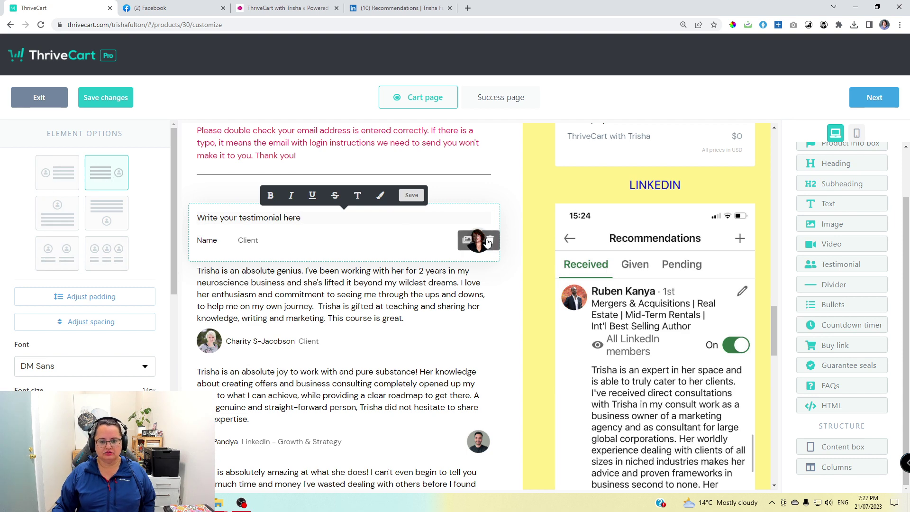
pyautogui.click(511, 199)
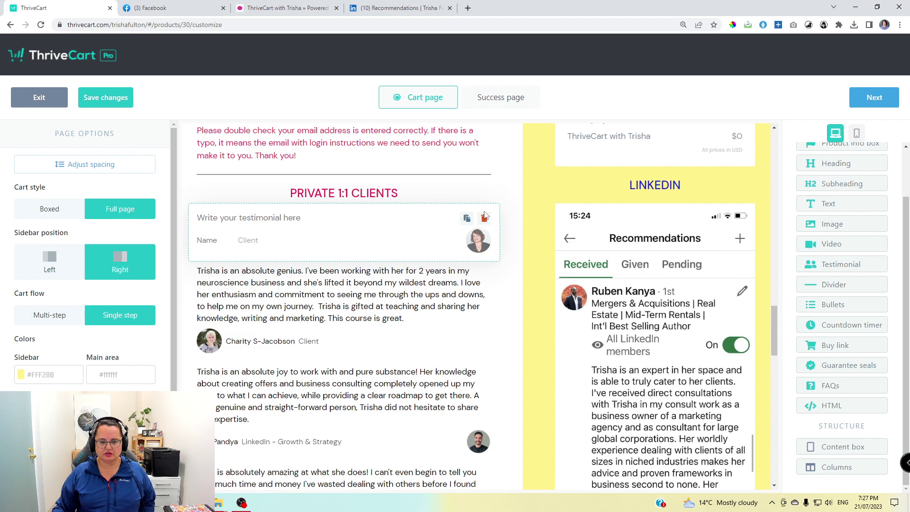
pyautogui.click(483, 217)
pyautogui.click(550, 166)
pyautogui.scroll(-10, 417, 323)
# Step: Add a product info box to the main column with an image from the library
pyautogui.scroll(-3, 417, 322)
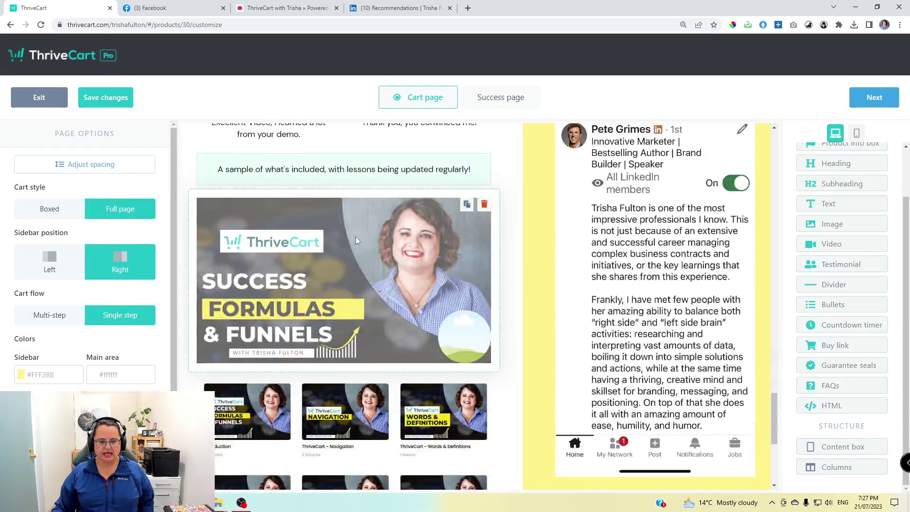
pyautogui.scroll(2, 445, 254)
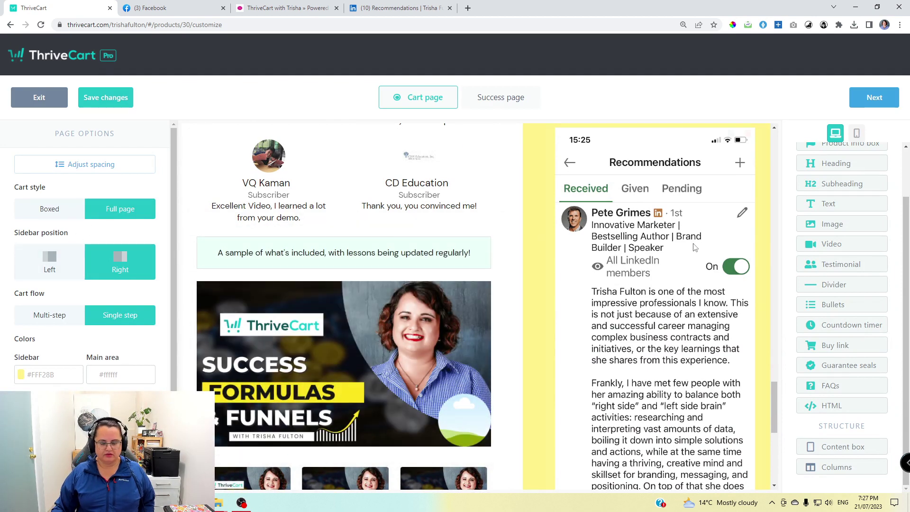
pyautogui.scroll(2, 858, 326)
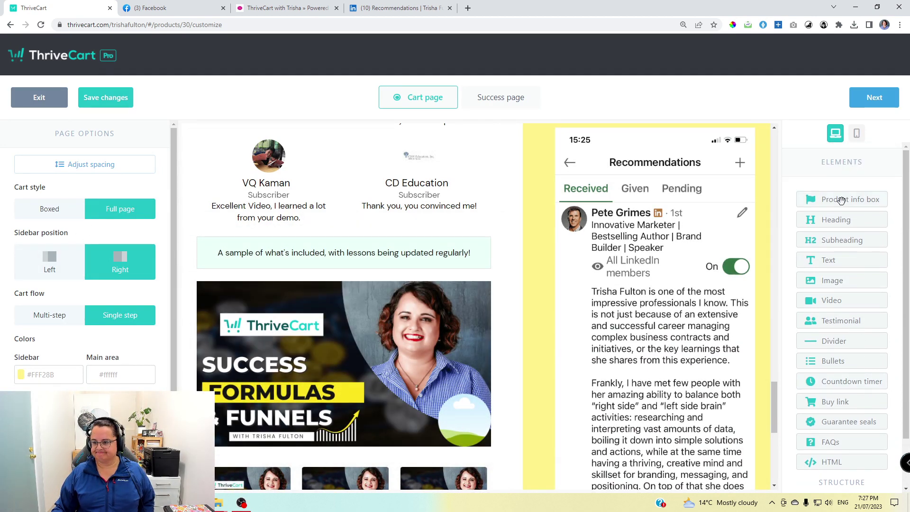
pyautogui.moveTo(510, 238); pyautogui.dragTo(359, 274)
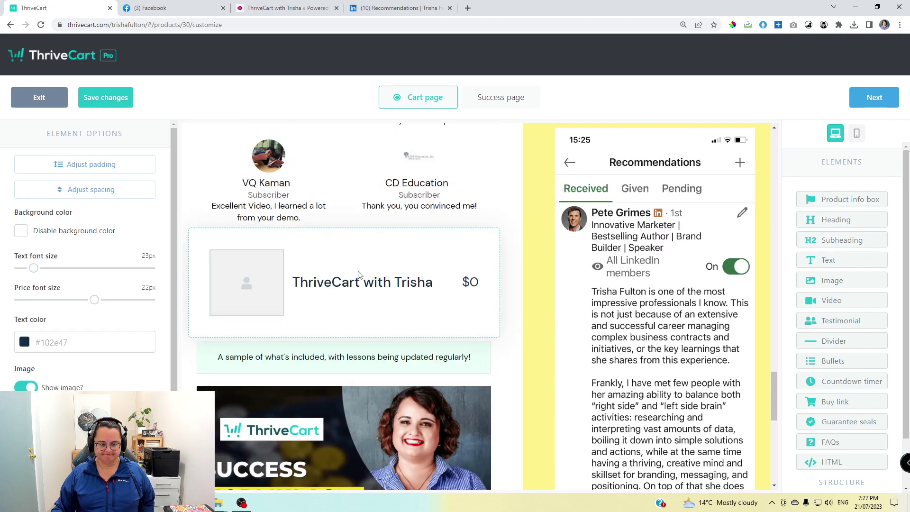
pyautogui.click(249, 283)
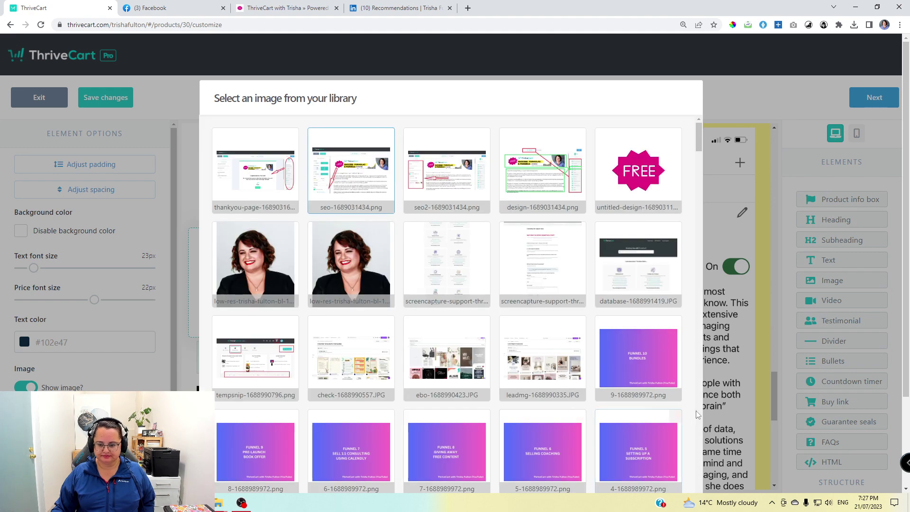
pyautogui.scroll(-5, 445, 306)
pyautogui.click(660, 432)
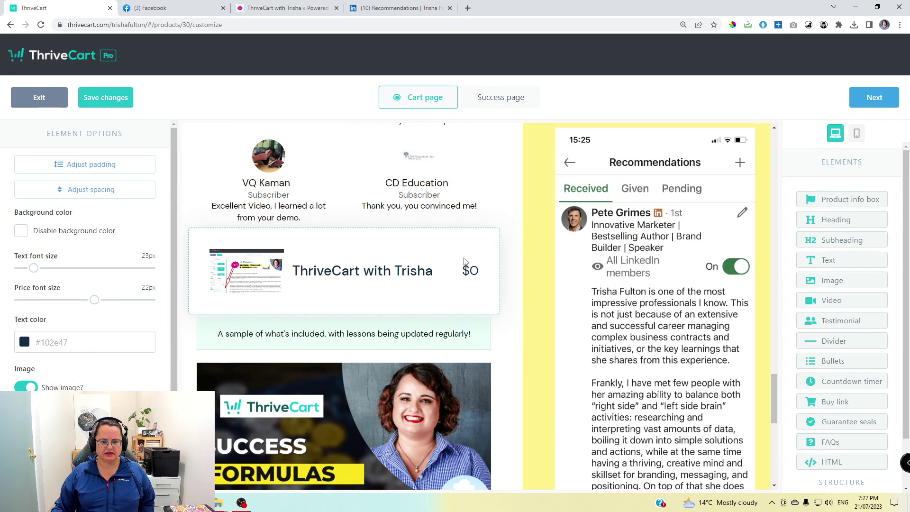
# Step: Delete the ThriveCart with Trisha $0 product box
pyautogui.click(503, 253)
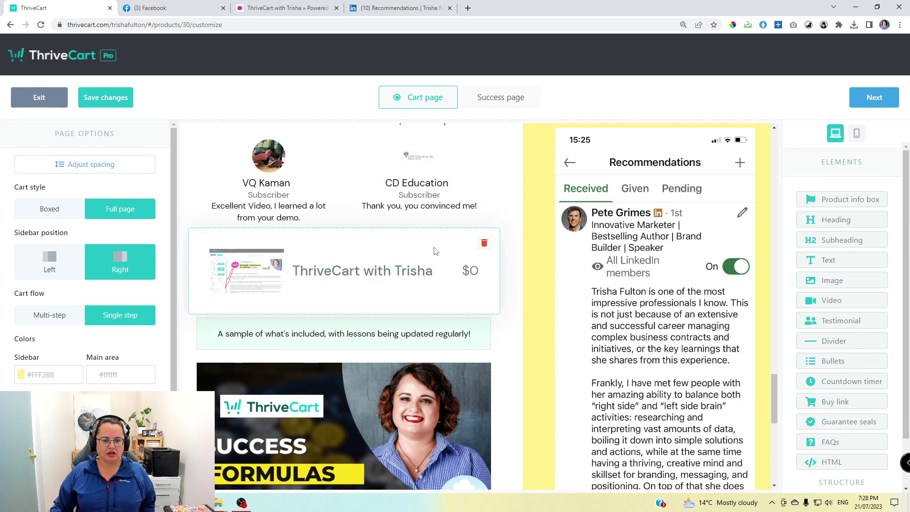
pyautogui.click(484, 243)
pyautogui.click(563, 160)
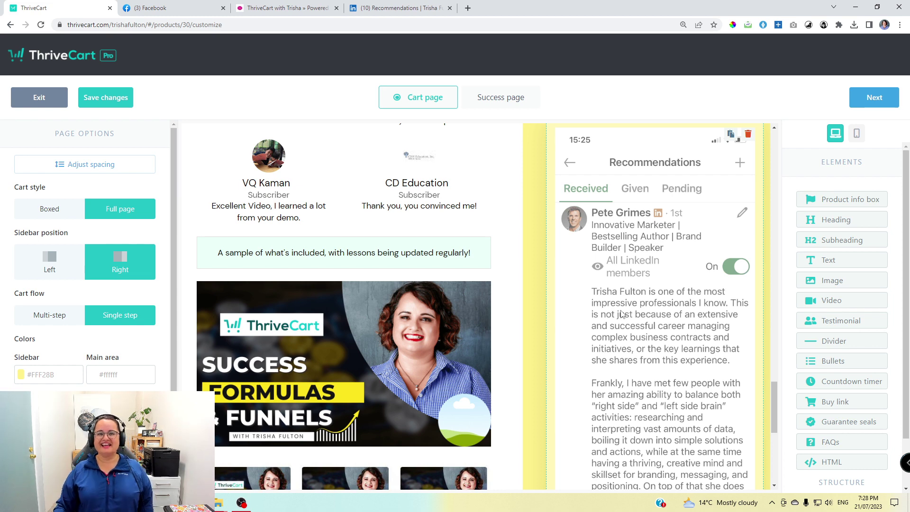
# Step: Scroll through the cart page preview and continue to the Success page editor
pyautogui.scroll(-8, 622, 314)
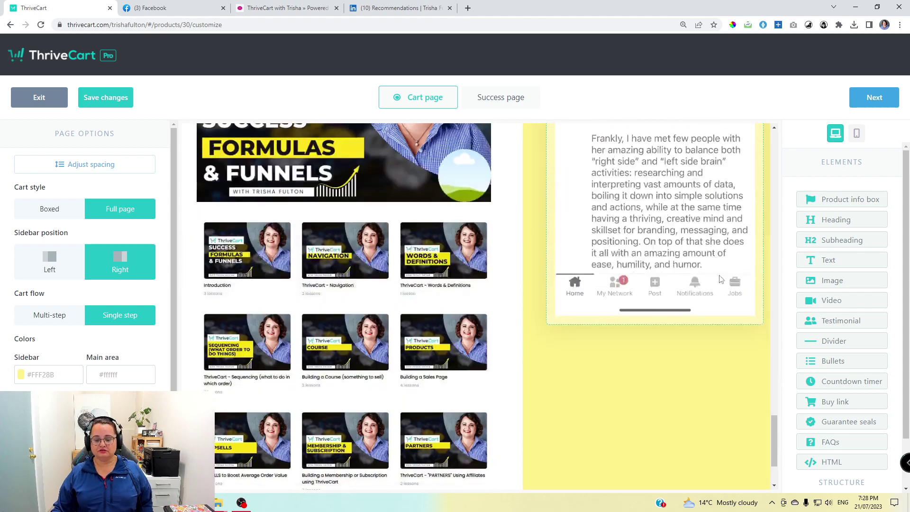
pyautogui.scroll(5, 772, 339)
pyautogui.scroll(10, 771, 335)
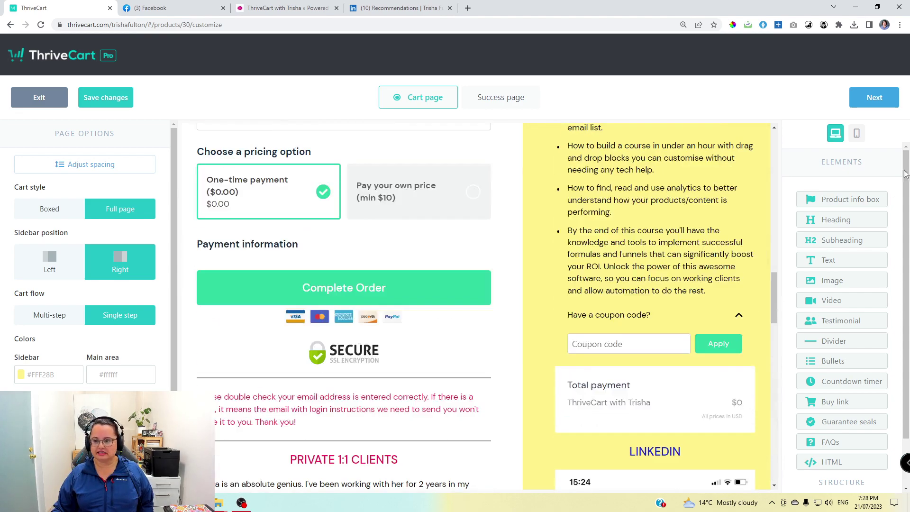
pyautogui.click(880, 102)
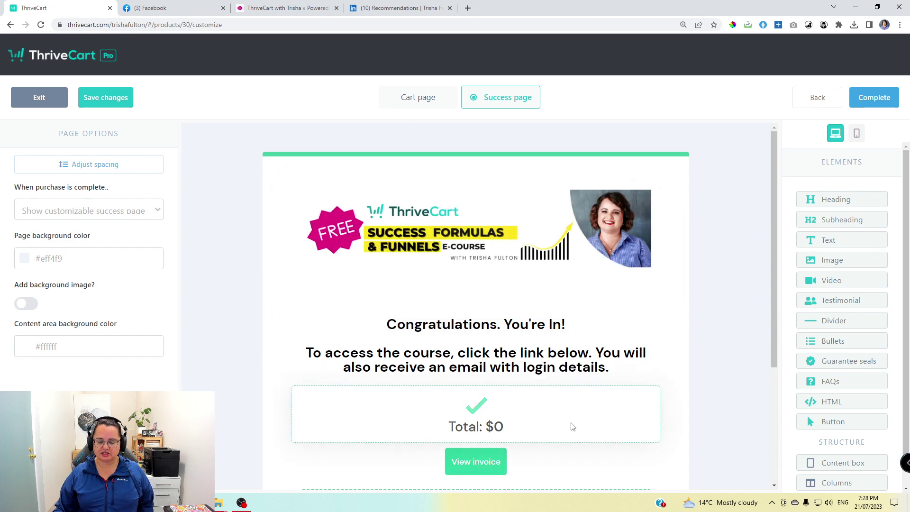
# Step: Open the Options panel for the success page's top green bar (background #46cea3)
pyautogui.scroll(-3, 610, 309)
pyautogui.scroll(2, 612, 307)
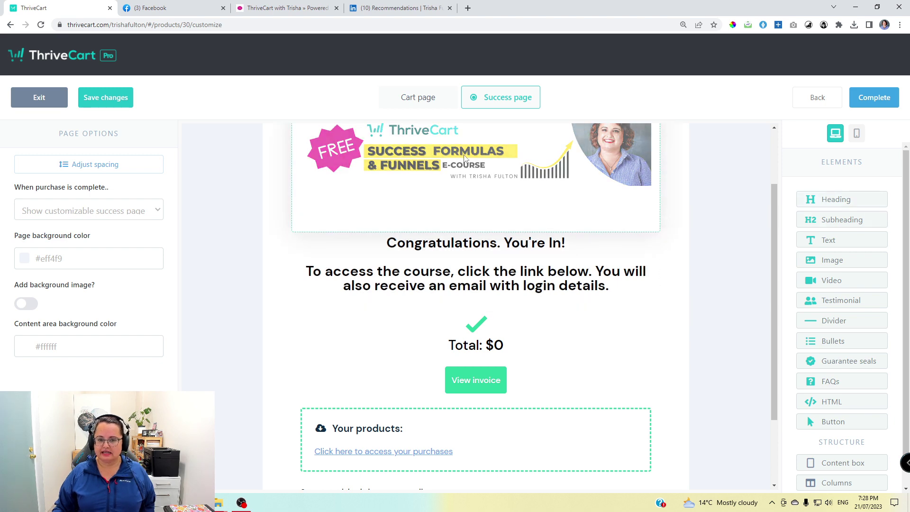
pyautogui.scroll(-2, 546, 420)
pyautogui.scroll(3, 557, 433)
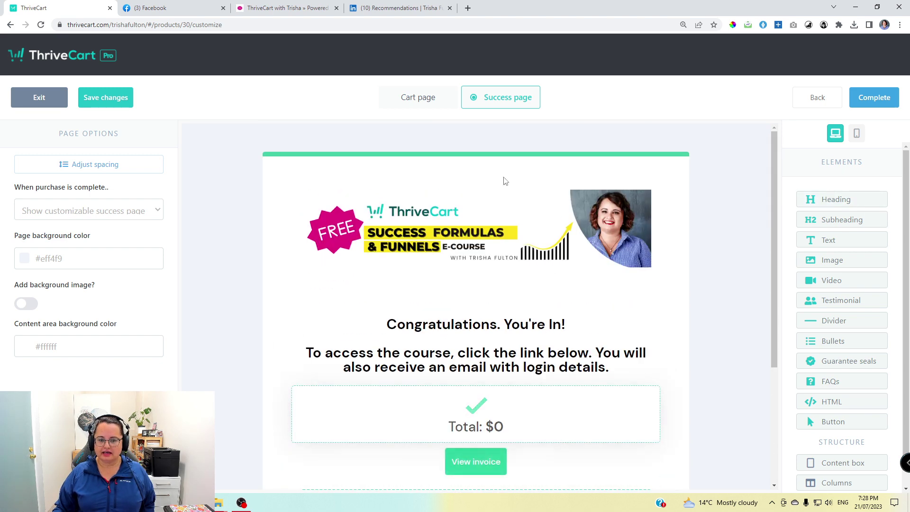
pyautogui.scroll(-3, 691, 201)
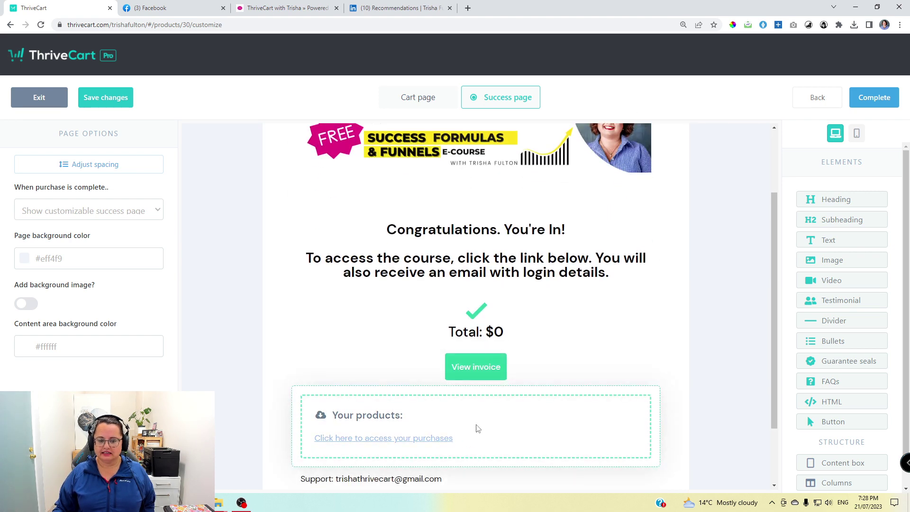
pyautogui.scroll(3, 476, 434)
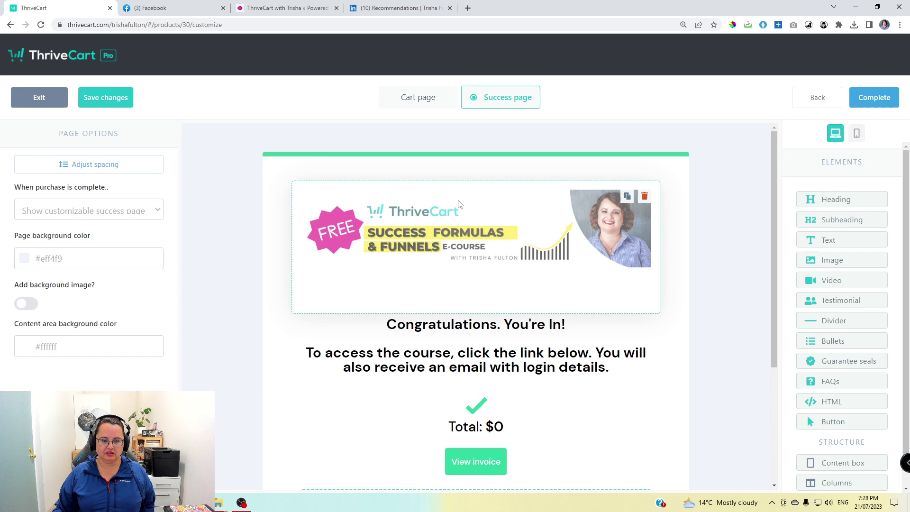
pyautogui.click(457, 161)
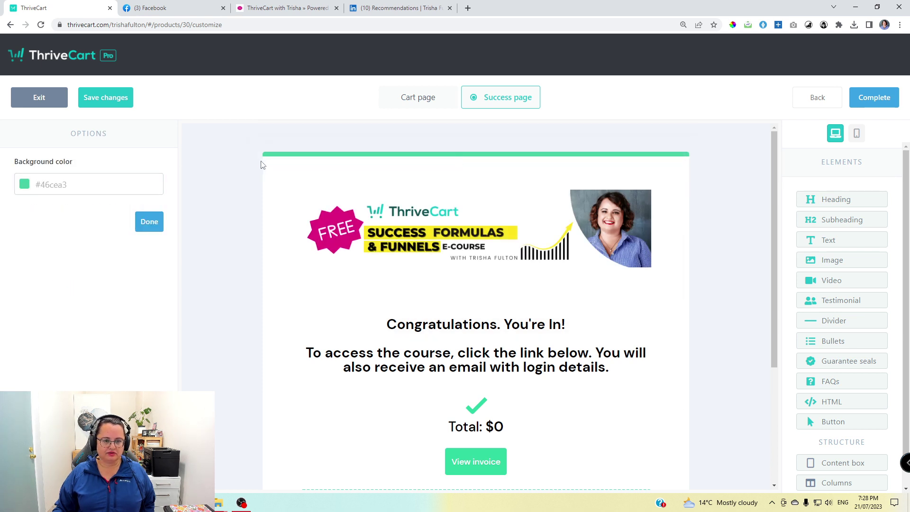
# Step: Recolour the success page's top bar to light green #2ED5A0 after trying purple
pyautogui.click(25, 185)
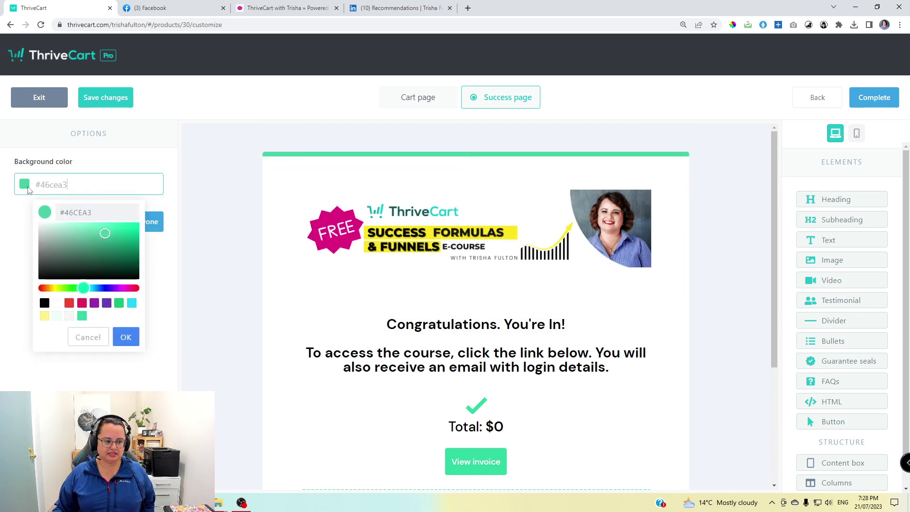
pyautogui.click(95, 303)
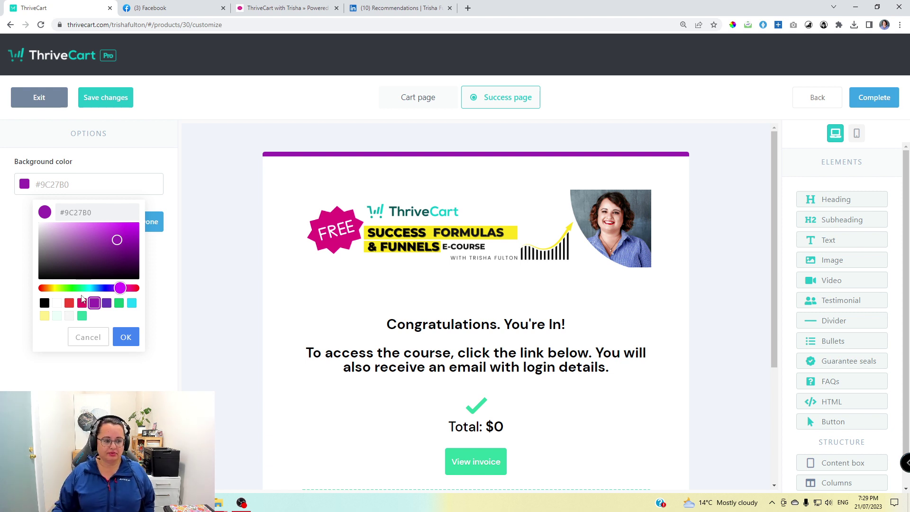
pyautogui.click(82, 316)
pyautogui.click(126, 336)
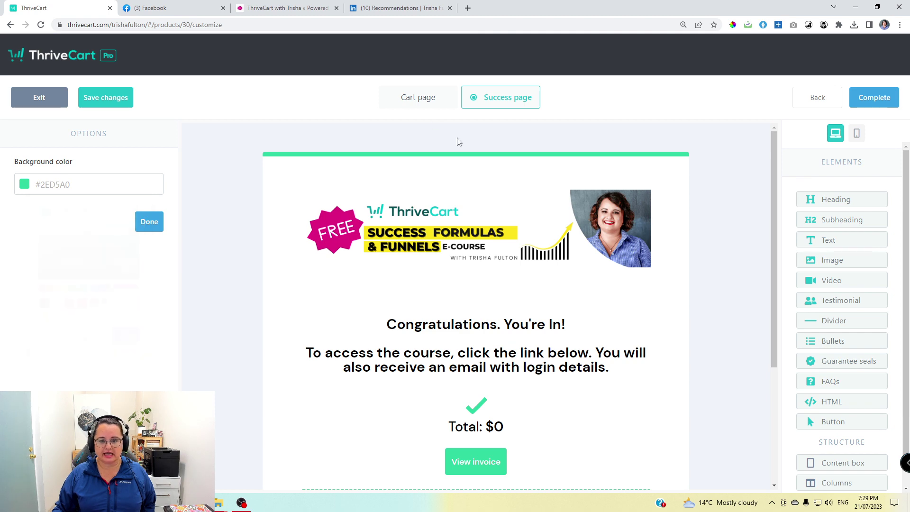
pyautogui.click(424, 100)
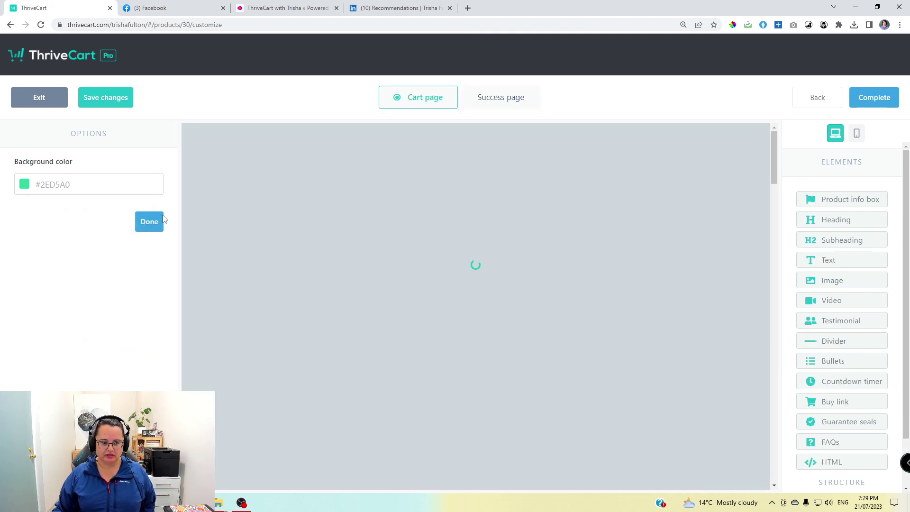
# Step: Review the cart page, then save the cart and success page designs and exit the editor
pyautogui.scroll(-4, 416, 238)
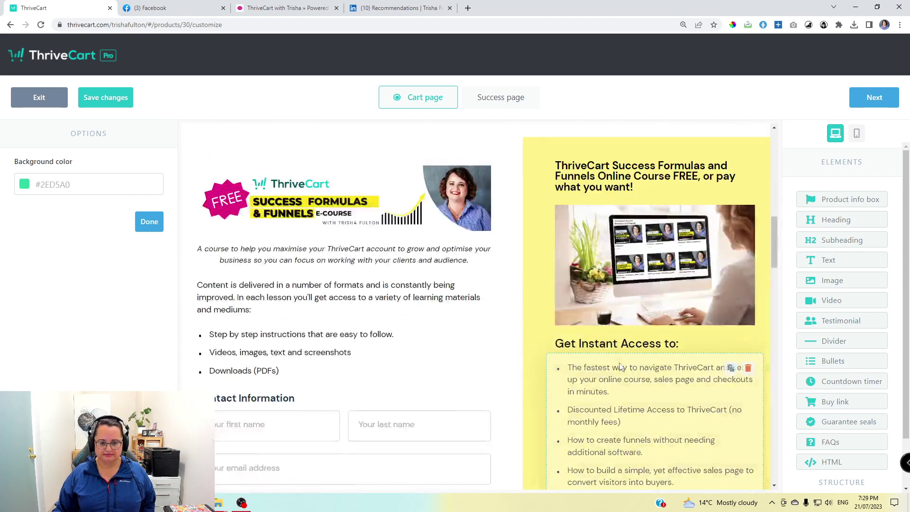
pyautogui.scroll(-9, 620, 368)
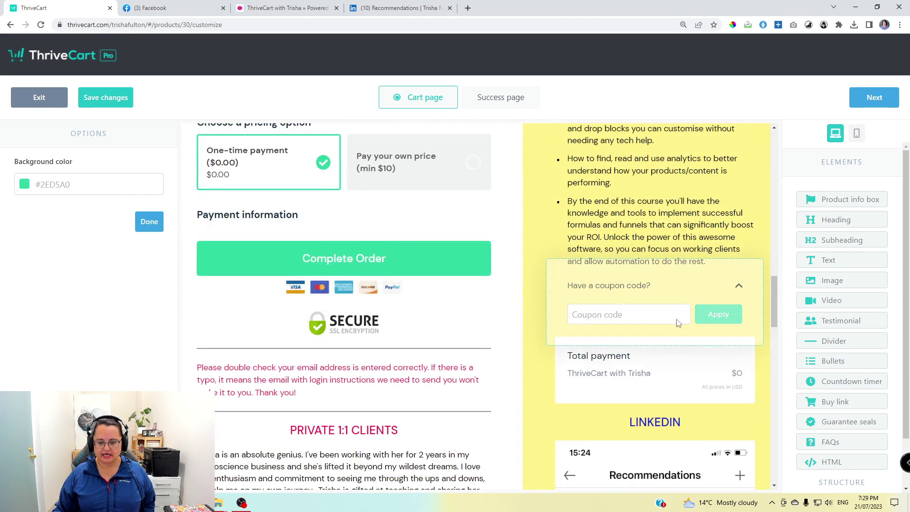
pyautogui.scroll(-8, 677, 323)
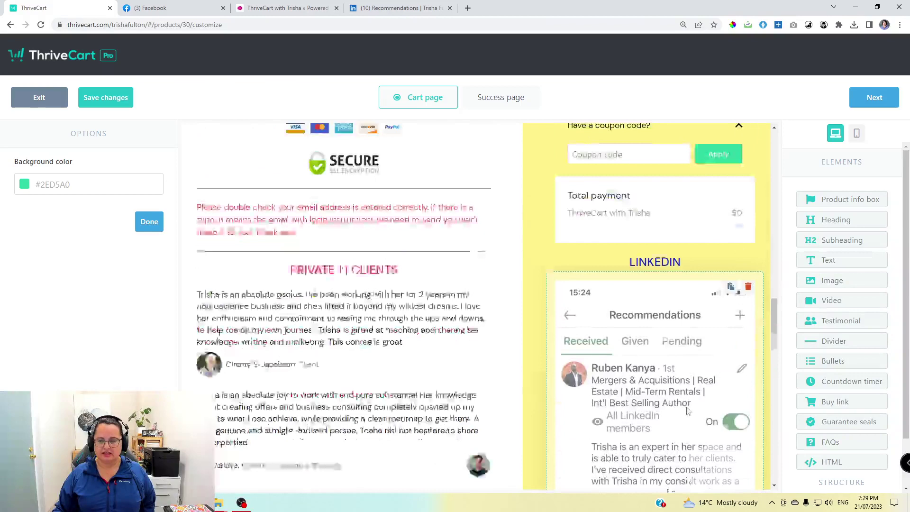
pyautogui.click(501, 97)
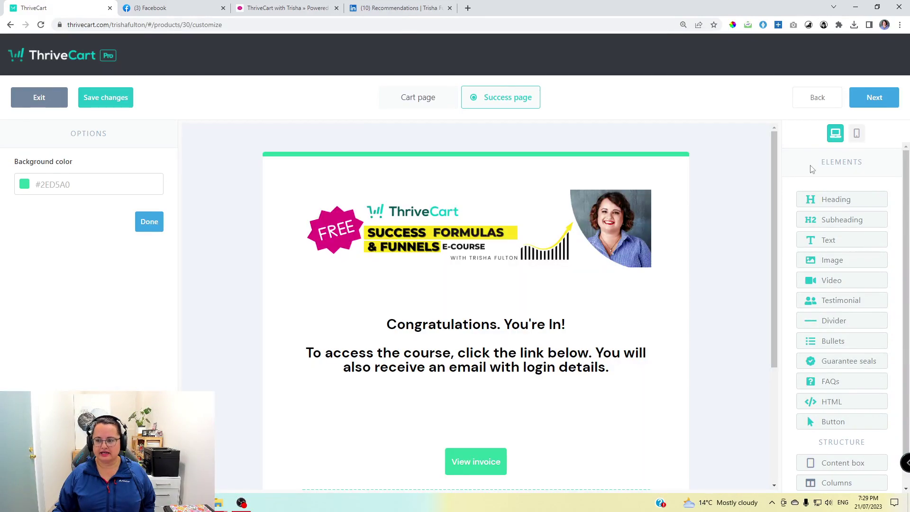
pyautogui.click(878, 97)
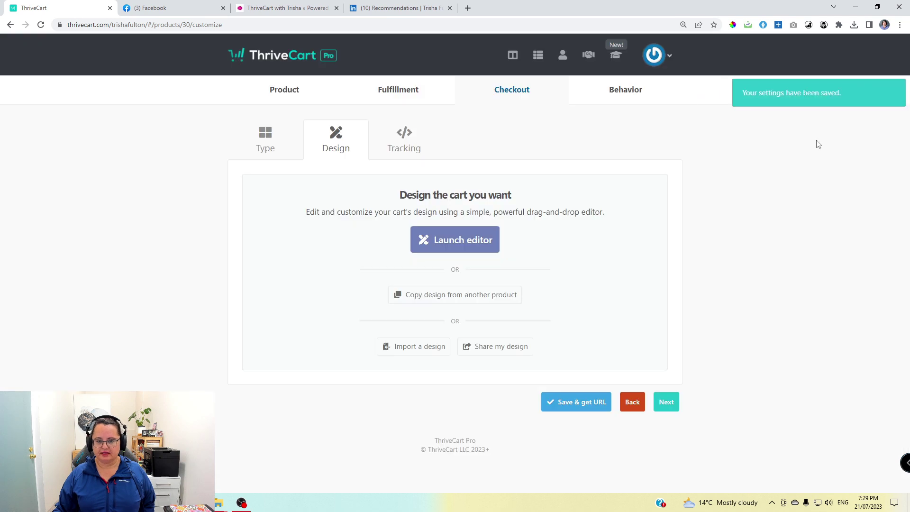
# Step: Advance past the Tracking and Behavior settings and save the product to get its checkout URL
pyautogui.click(666, 403)
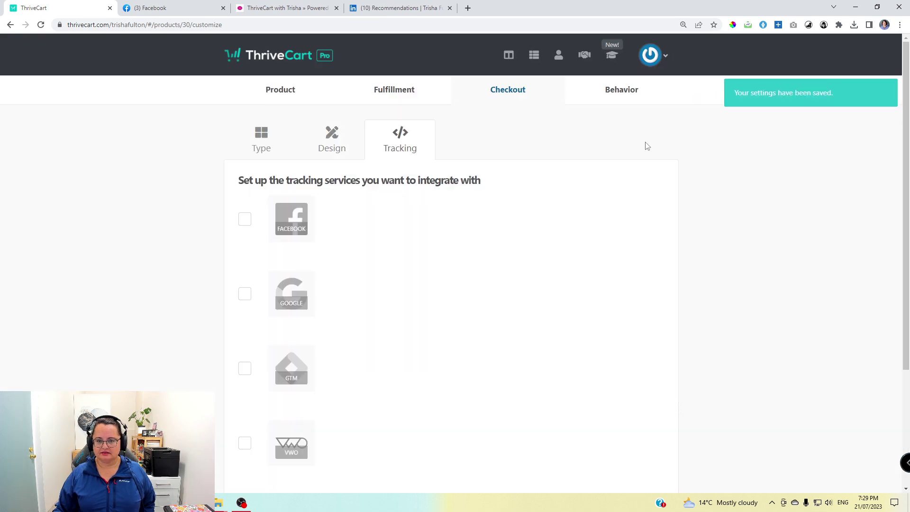
pyautogui.scroll(-4, 689, 351)
pyautogui.click(663, 435)
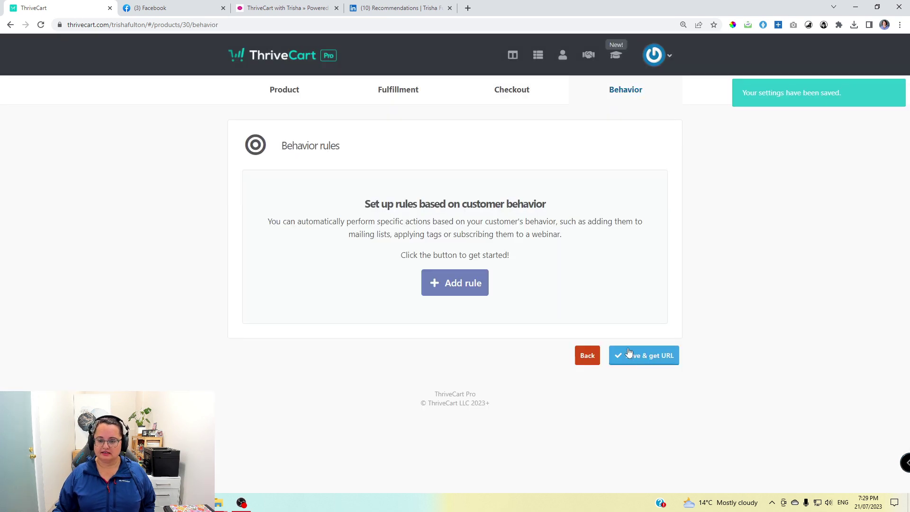
pyautogui.click(629, 356)
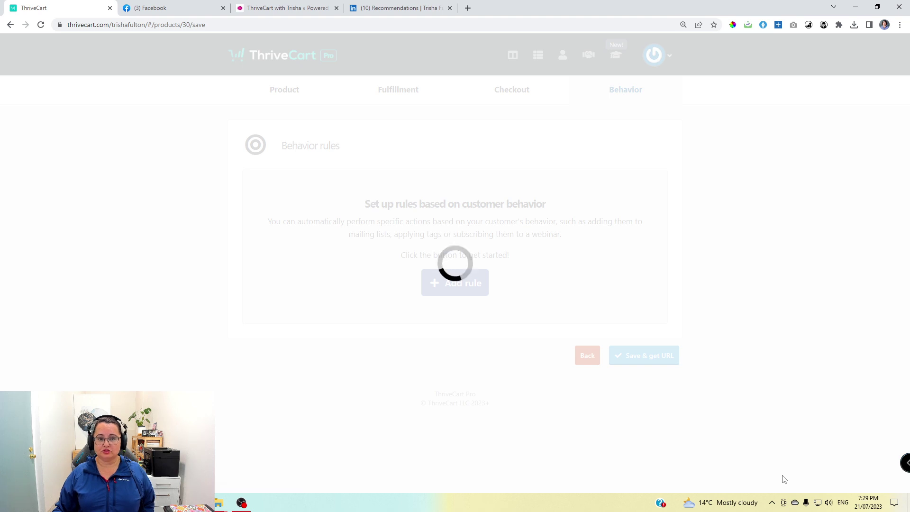